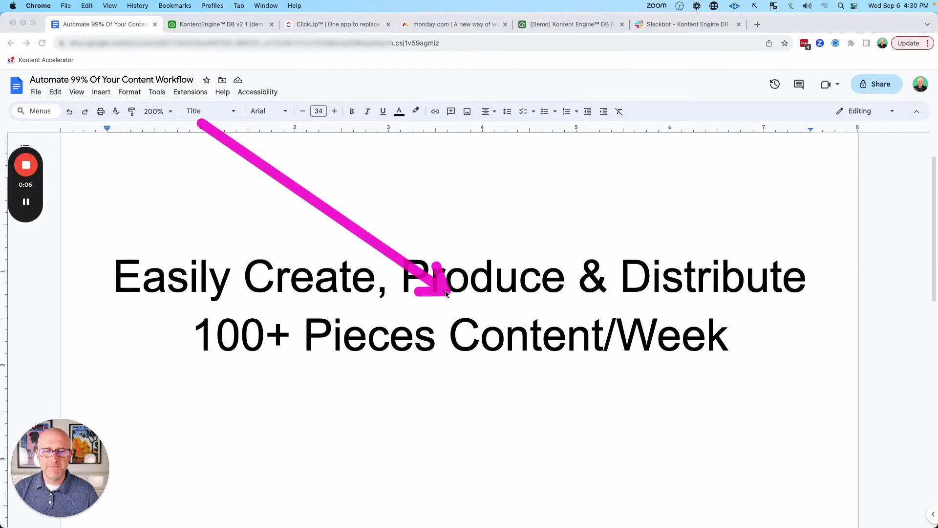
- Tour the KontentEngine base, ClickUp and monday.com tabs, pointing out each logo and 'everyone'
key(ctrl+Tab)
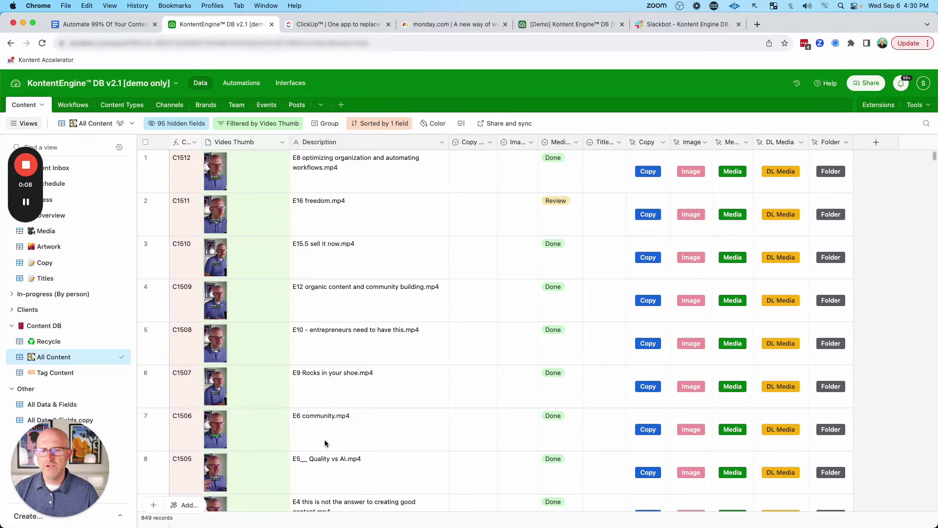
scroll(383, 359, down, 10)
scroll(370, 362, down, 5)
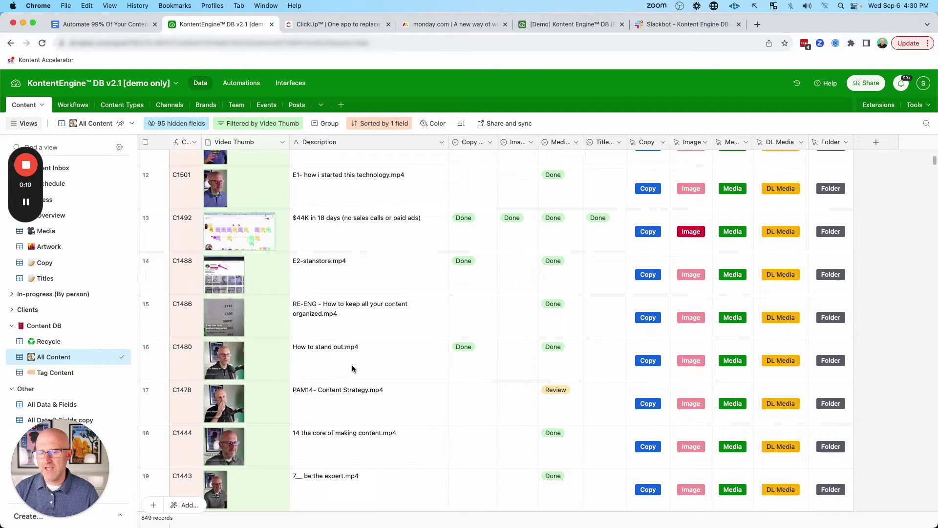
scroll(352, 365, up, 12)
key(ctrl+Tab)
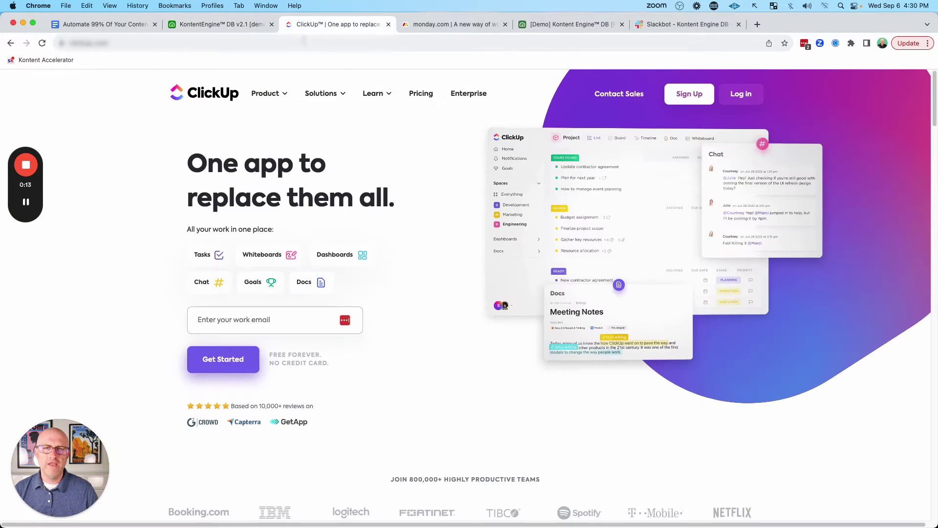
drag(58, 289, 168, 131)
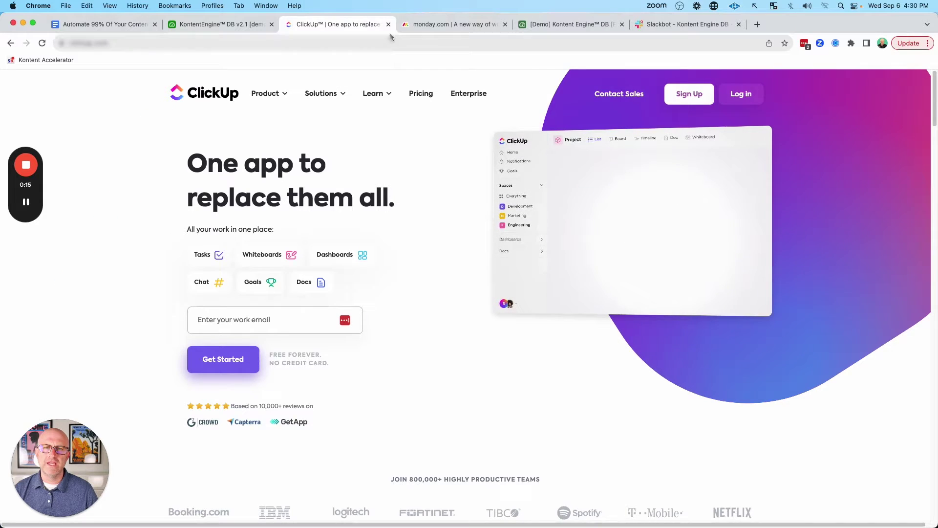
key(ctrl+Tab)
drag(77, 275, 140, 120)
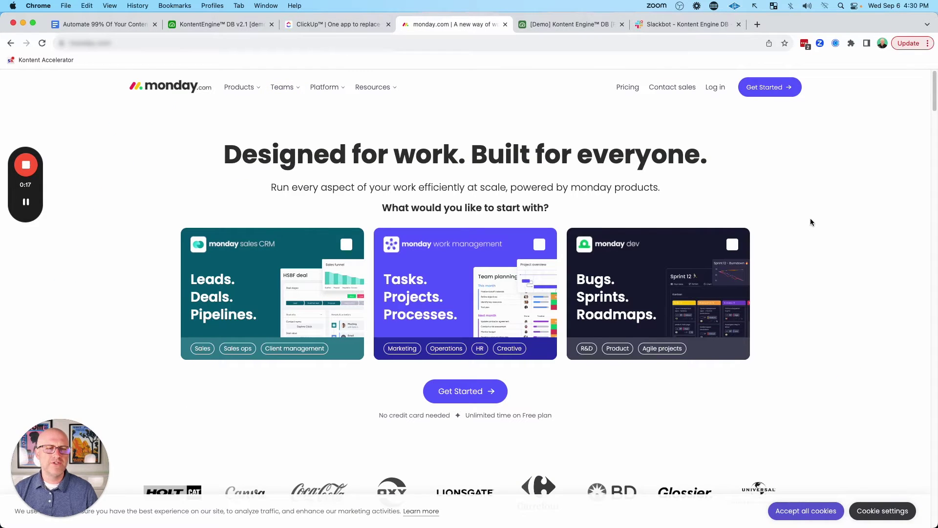
drag(847, 251, 726, 166)
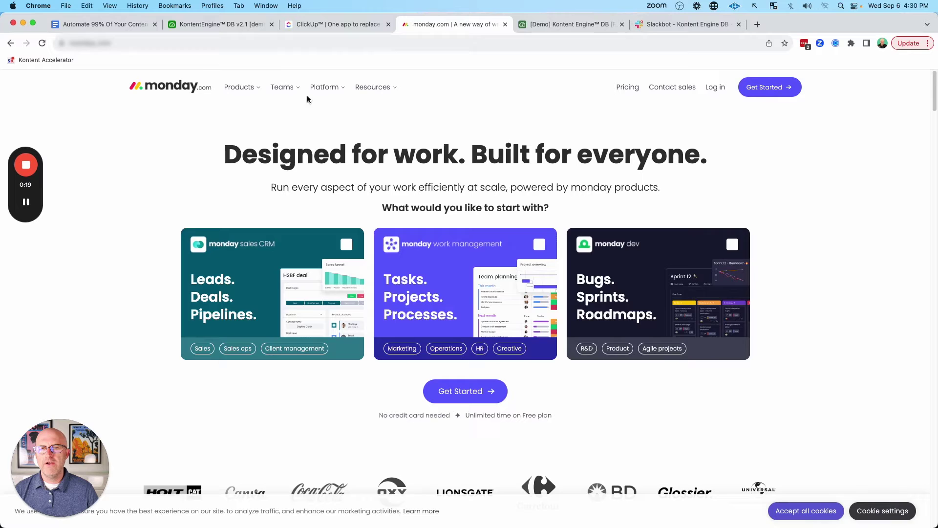
- Return to the content workflow doc and point out the Planning through Producing steps
click(220, 24)
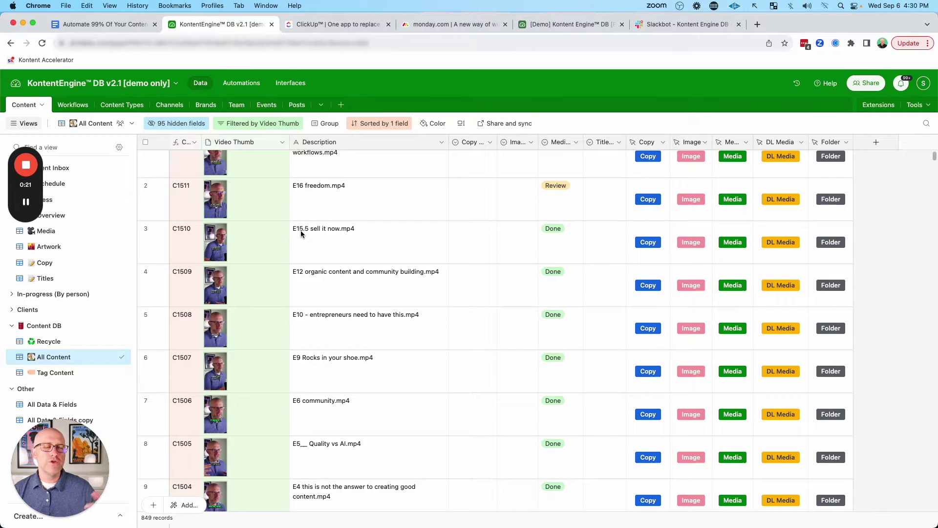
scroll(317, 234, down, 3)
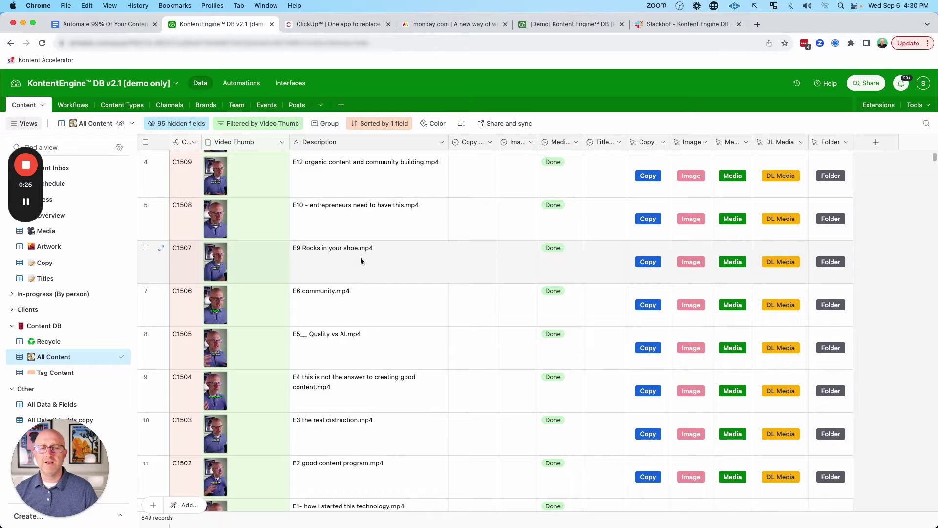
click(127, 28)
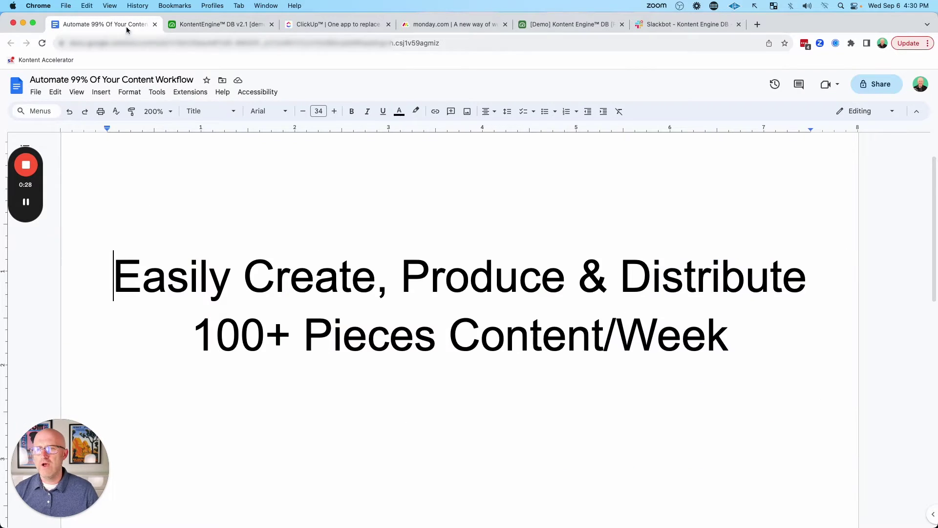
scroll(508, 289, down, 7)
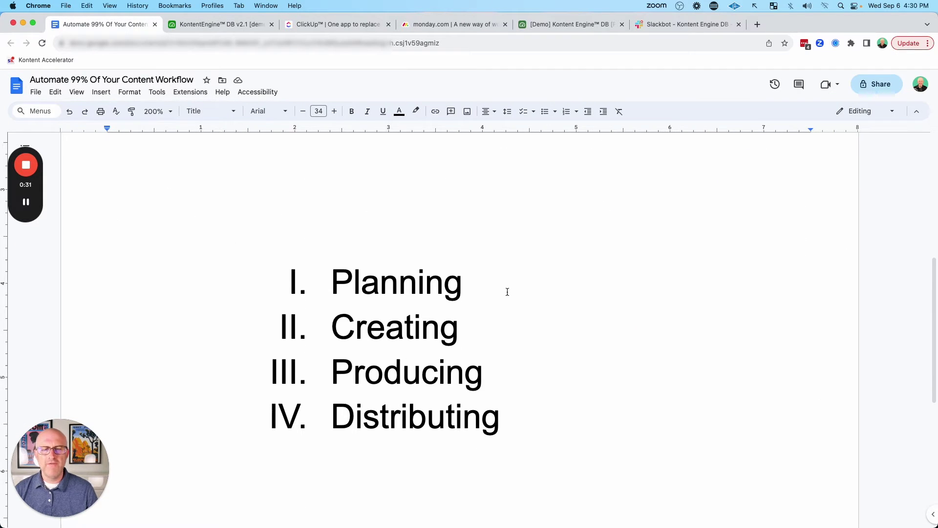
mouse_move(583, 179)
mouse_down()
mouse_move(486, 209)
mouse_move(492, 268)
mouse_move(519, 342)
mouse_up()
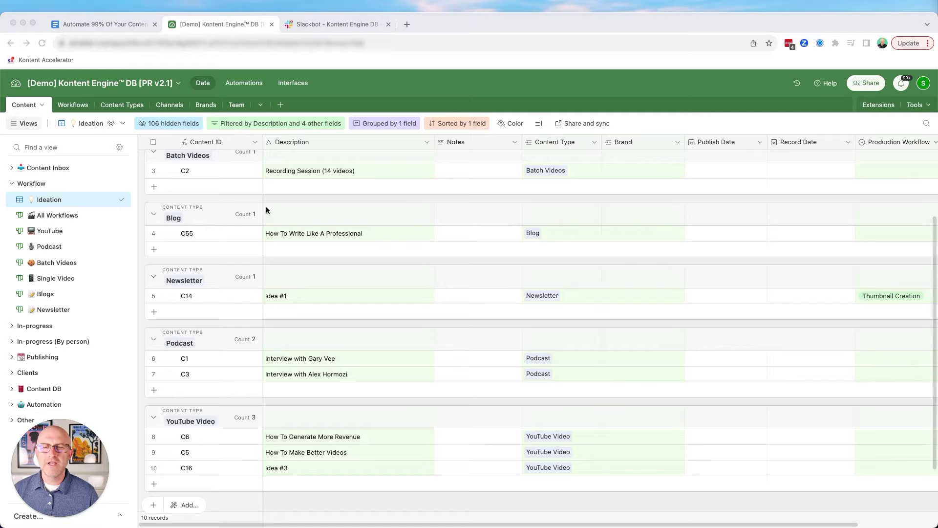
mouse_move(157, 172)
mouse_down()
mouse_move(104, 163)
mouse_move(91, 308)
mouse_up()
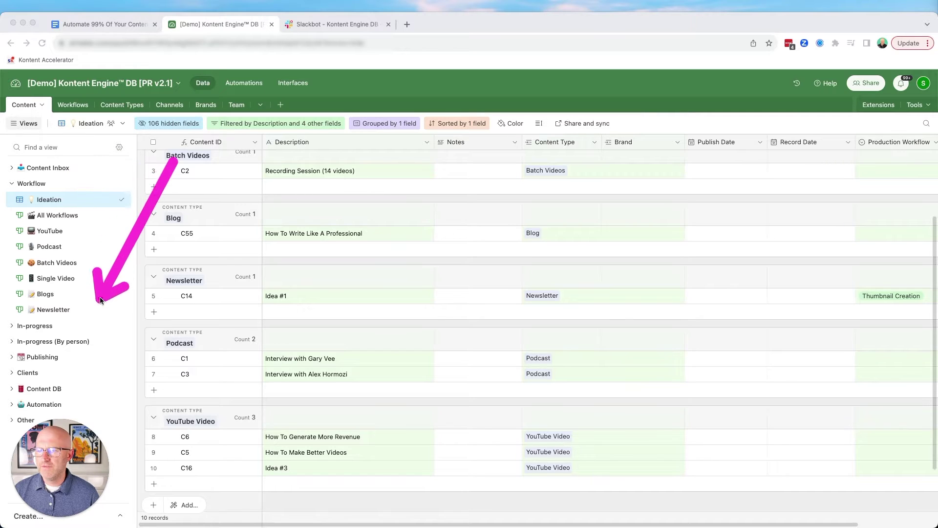
drag(139, 83, 55, 102)
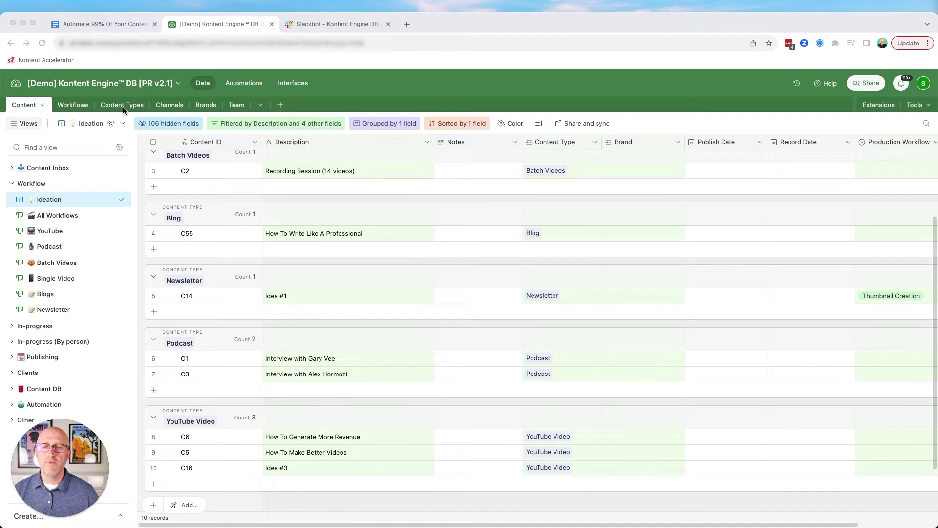
mouse_move(289, 188)
mouse_down()
mouse_move(207, 229)
mouse_move(223, 409)
mouse_up()
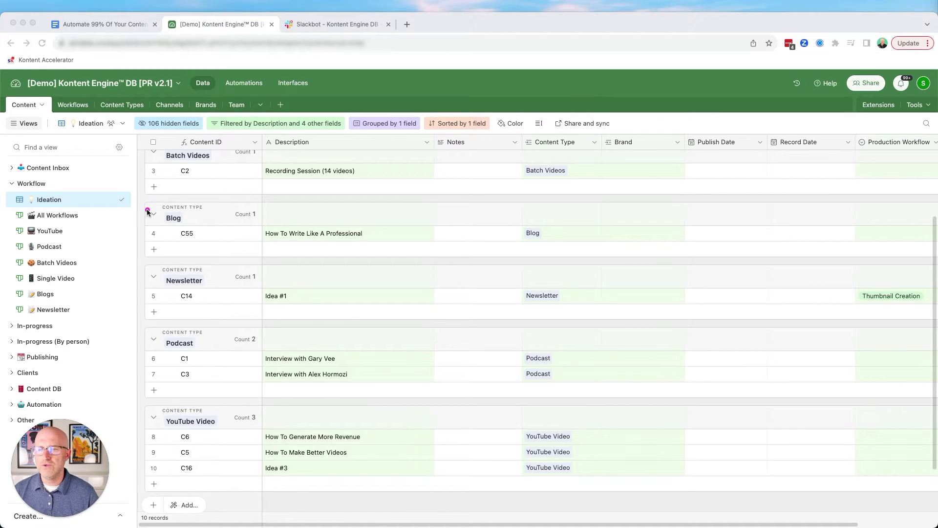
mouse_move(187, 199)
mouse_down()
mouse_move(85, 223)
mouse_move(74, 230)
mouse_move(98, 261)
mouse_move(90, 259)
mouse_up()
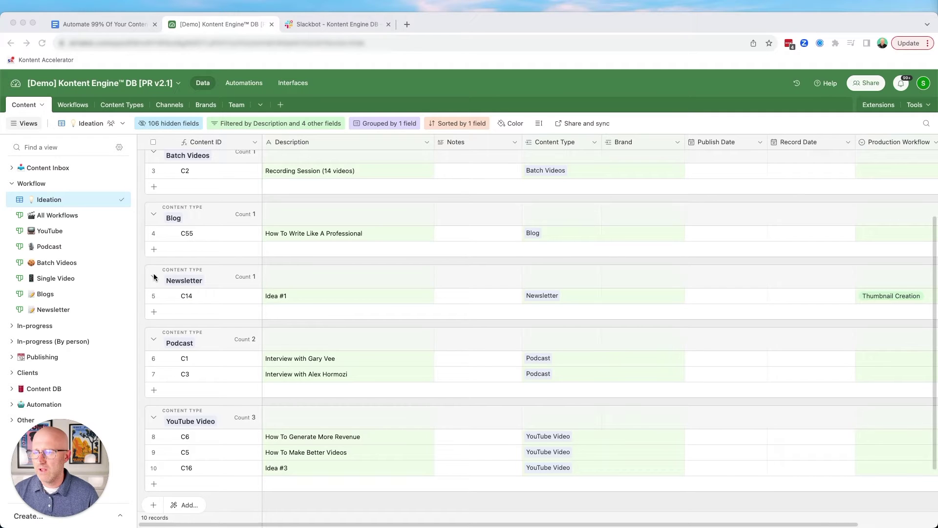
mouse_move(182, 268)
mouse_down()
mouse_move(87, 294)
mouse_move(83, 308)
mouse_up()
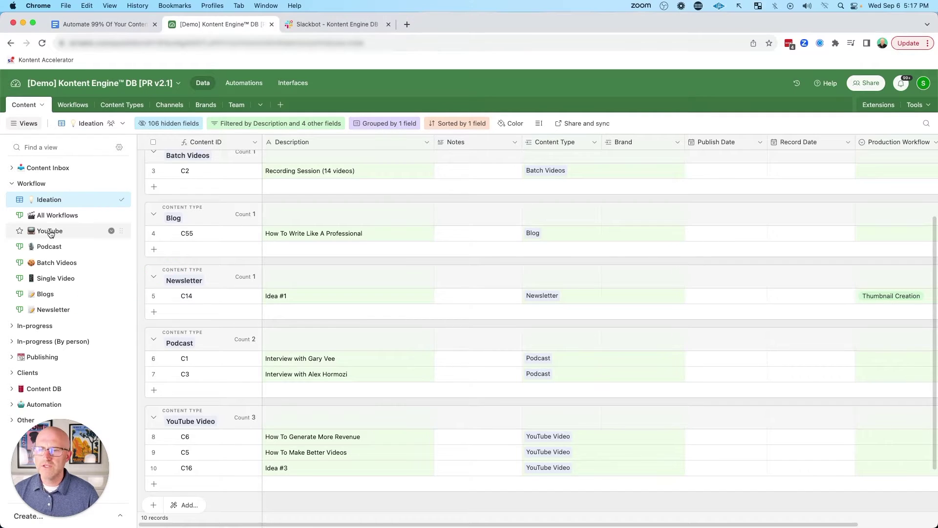
- Open the YouTube board and show card C4 moved, then returned to Pick Record/Publish Dates
click(51, 230)
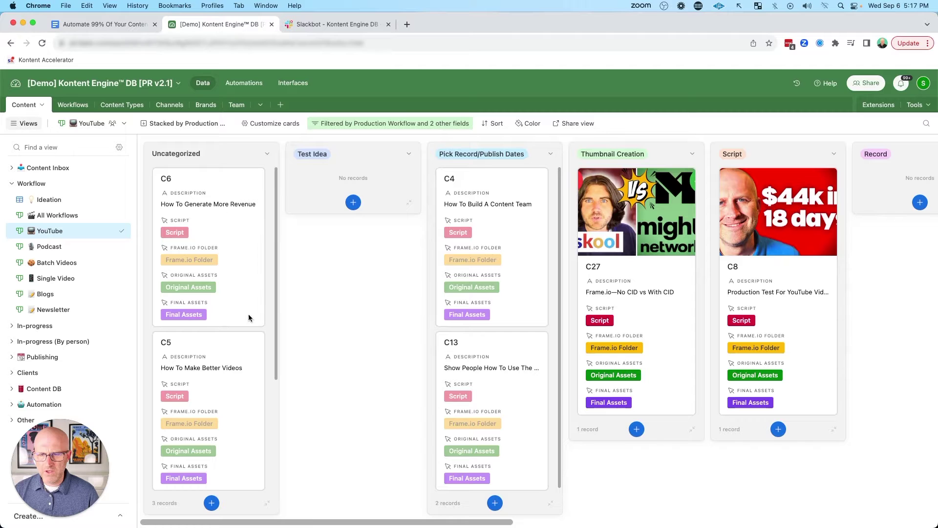
mouse_move(158, 90)
mouse_down()
mouse_move(171, 139)
mouse_move(313, 146)
mouse_move(332, 164)
mouse_up()
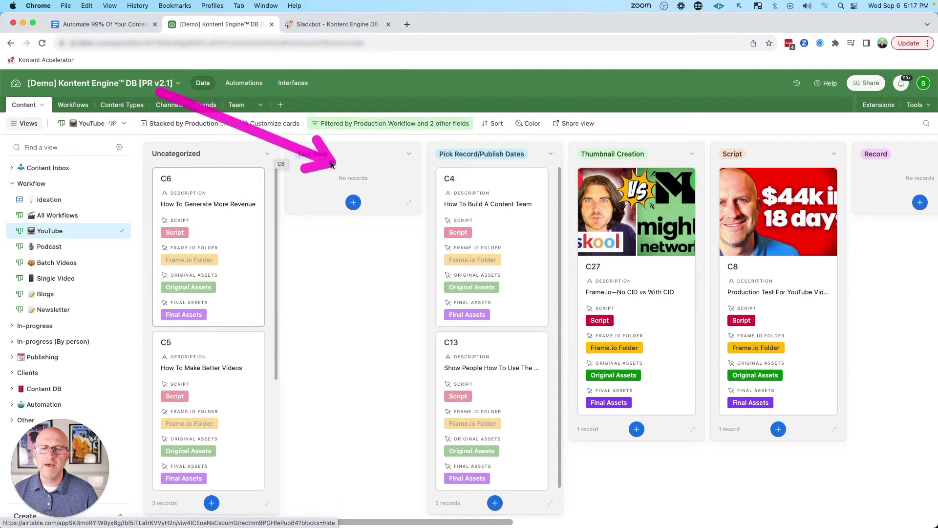
mouse_move(505, 190)
mouse_down()
mouse_move(617, 190)
mouse_move(490, 195)
mouse_up()
mouse_move(407, 90)
mouse_down()
mouse_move(430, 118)
mouse_move(492, 133)
mouse_up()
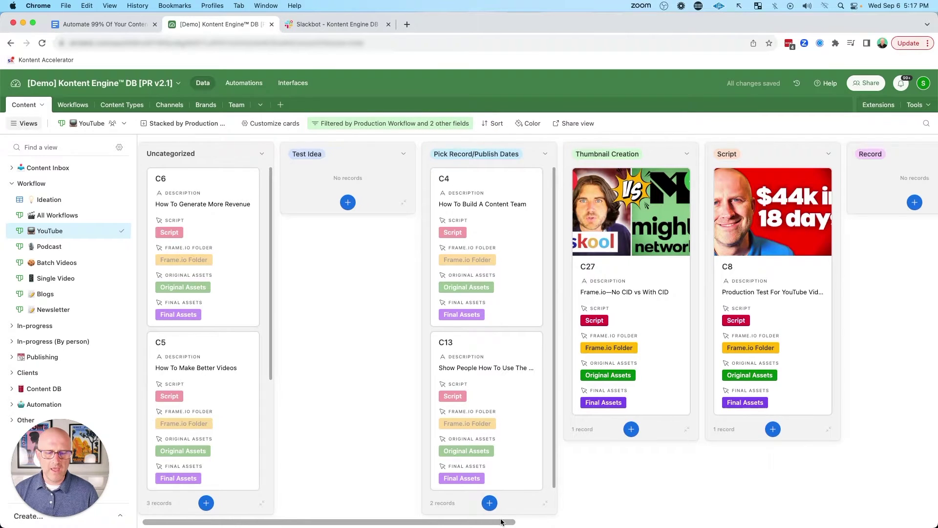
- Scroll past the Script and Record stages and open card C27's script document
scroll(505, 519, right, 5)
drag(440, 122, 549, 126)
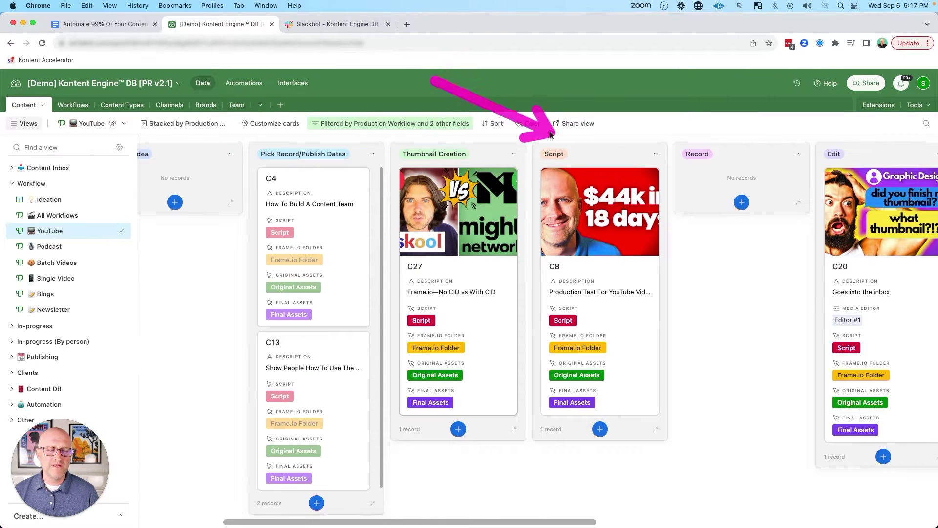
mouse_move(658, 95)
mouse_down()
mouse_move(689, 126)
mouse_move(818, 138)
mouse_up()
scroll(580, 486, right, 5)
mouse_move(461, 83)
mouse_down()
mouse_move(459, 95)
mouse_move(532, 127)
mouse_move(633, 121)
mouse_up()
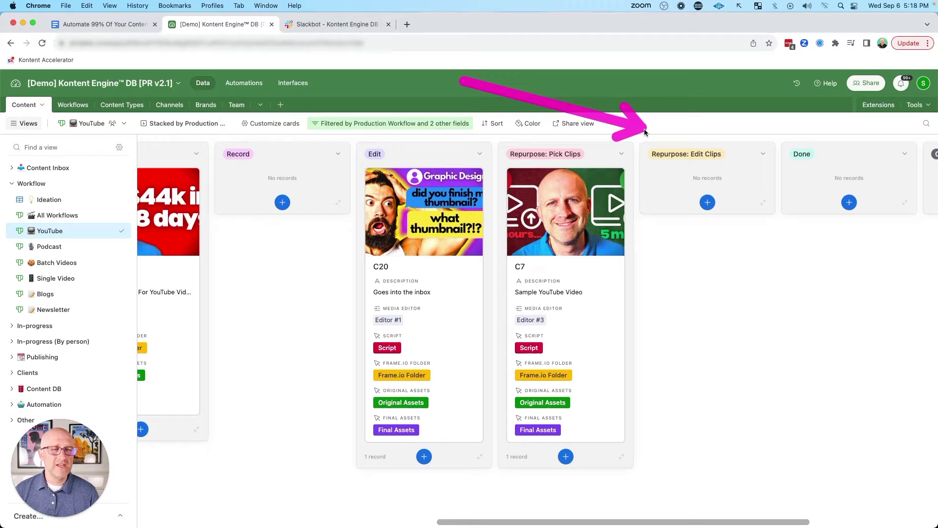
drag(722, 523, 794, 518)
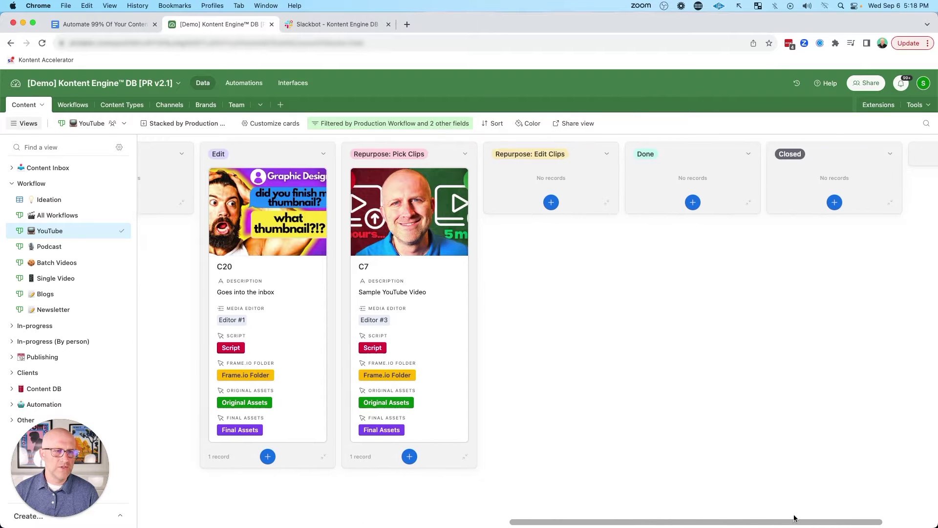
mouse_move(624, 94)
mouse_down()
mouse_move(666, 115)
mouse_move(785, 130)
mouse_up()
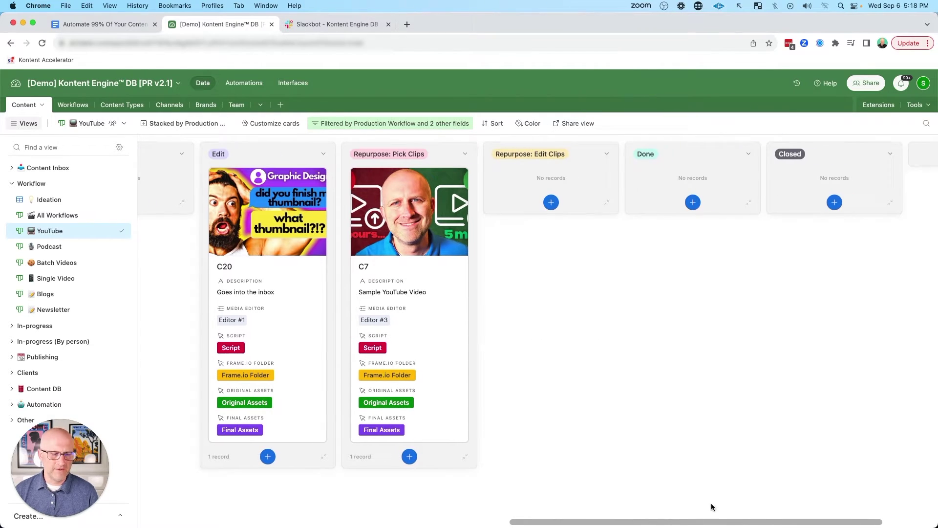
mouse_move(712, 508)
mouse_down()
mouse_move(533, 526)
mouse_move(413, 523)
mouse_up()
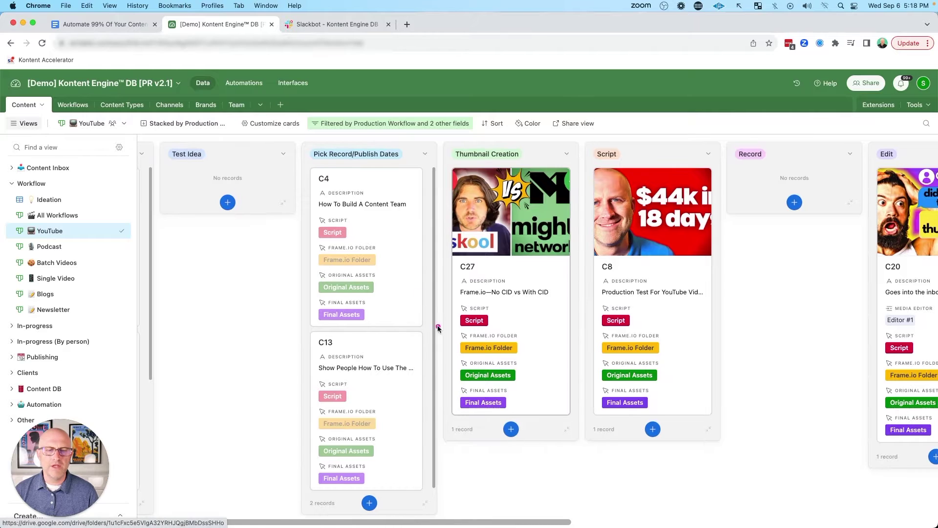
mouse_move(358, 281)
mouse_down()
mouse_move(430, 284)
mouse_move(456, 324)
mouse_up()
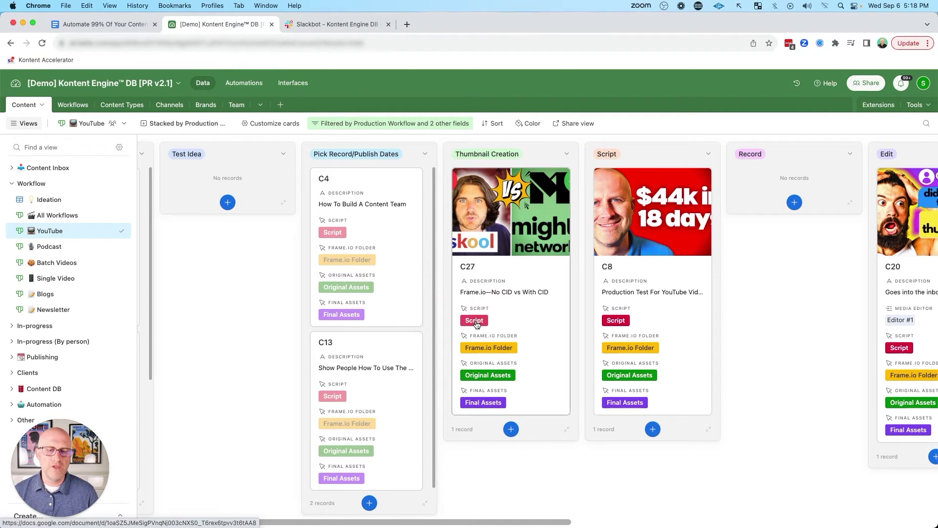
click(474, 321)
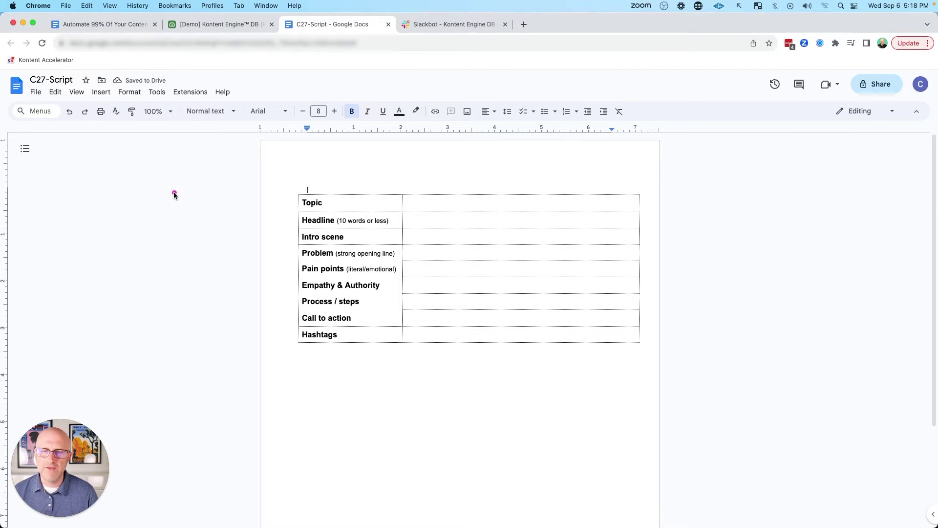
- Point out the script template's Call to action row, then return to the Kontent Engine board
mouse_move(174, 194)
mouse_down()
mouse_move(251, 195)
mouse_move(300, 247)
mouse_move(279, 320)
mouse_move(279, 207)
mouse_up()
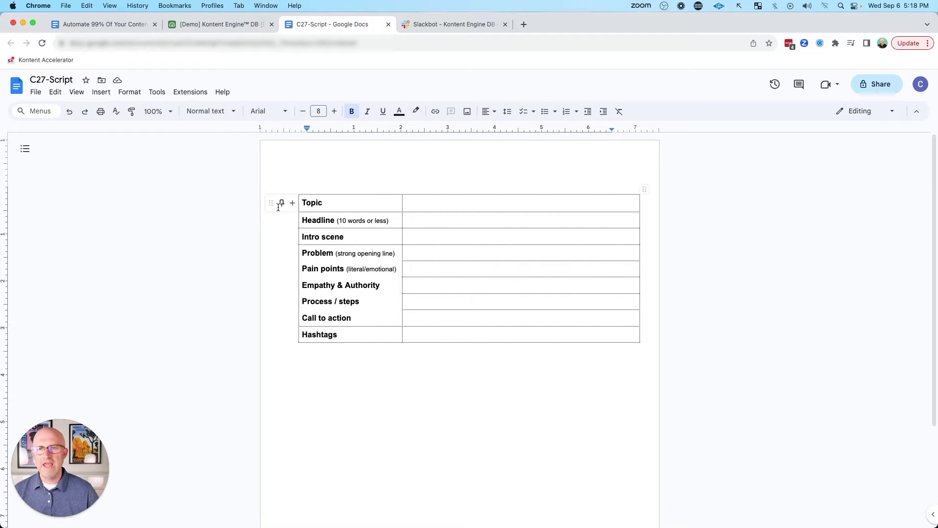
click(243, 25)
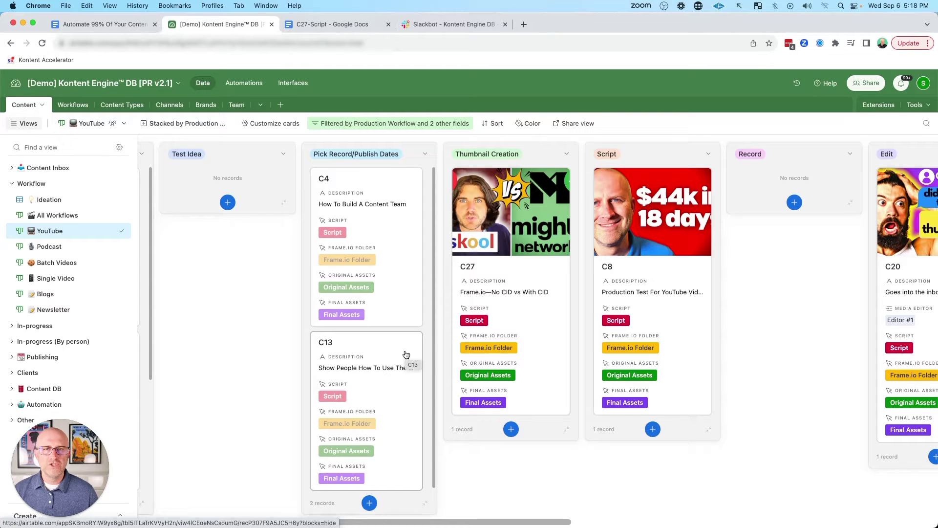
- Open card C27's Frame.io folder, then go back to the YouTube board
click(484, 348)
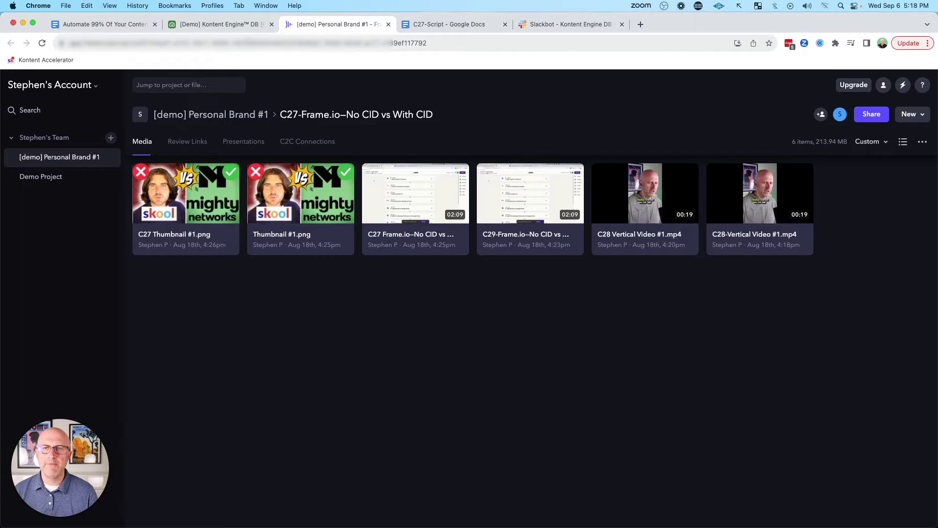
click(240, 25)
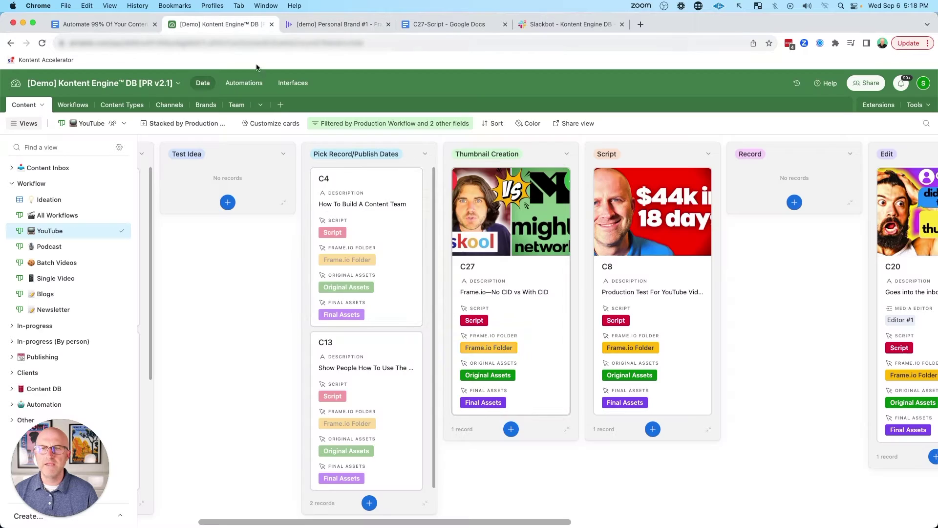
- Open C27's Original Assets Drive folder and its C27-Script doc, then return to Airtable
click(492, 378)
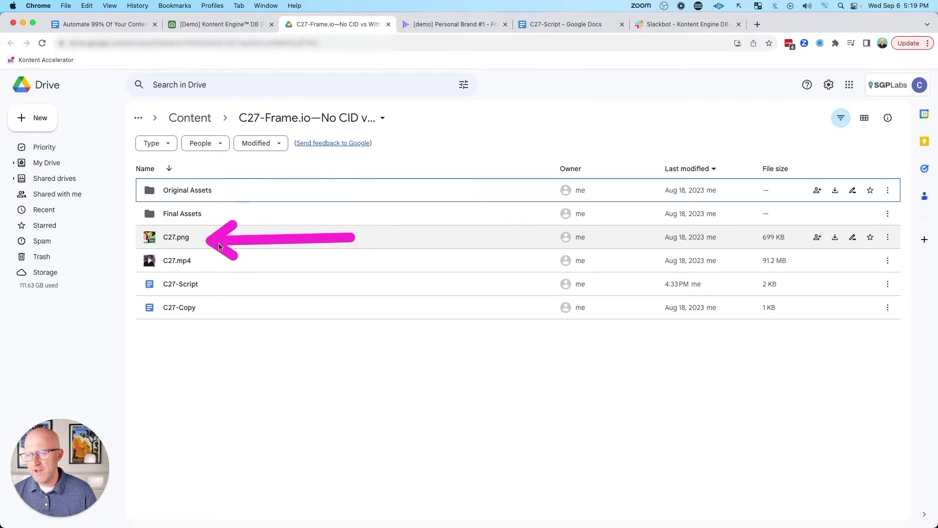
double_click(182, 283)
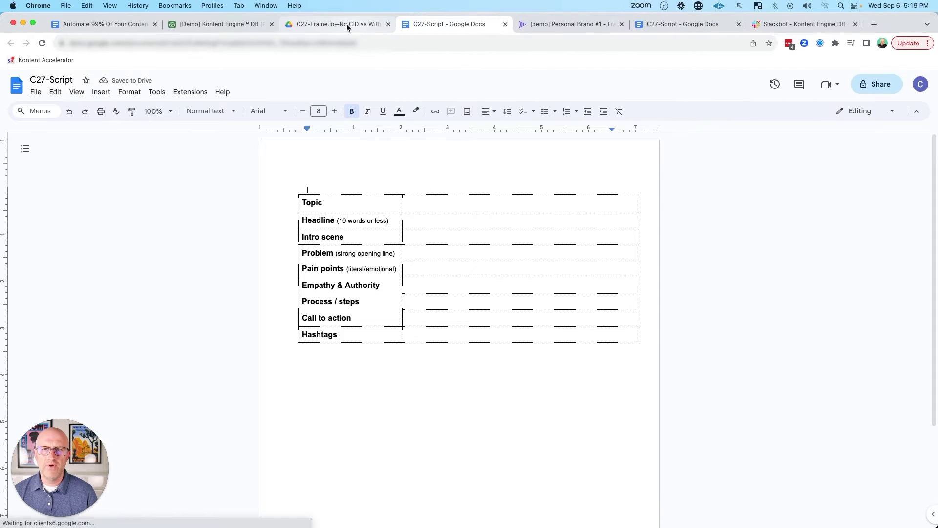
click(218, 25)
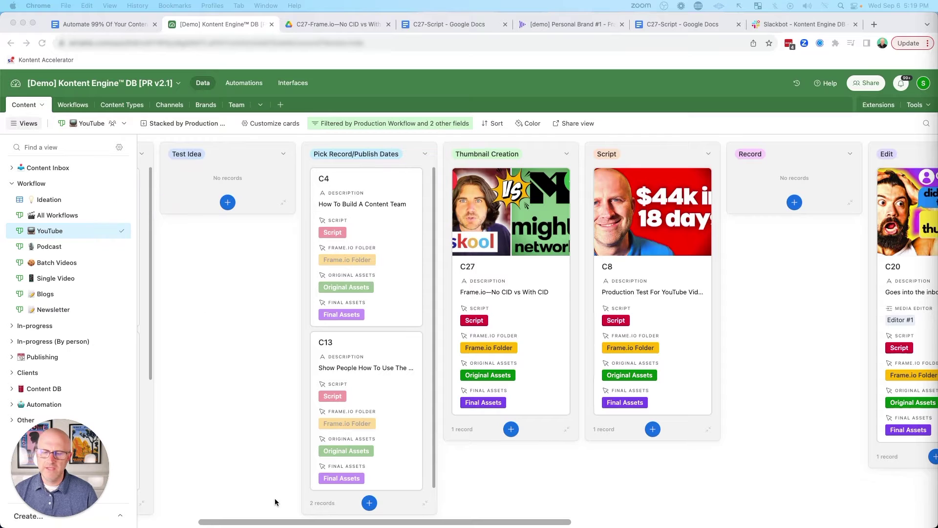
- Open the in-progress Overview grid and annotate its status columns
click(283, 523)
drag(300, 523, 479, 523)
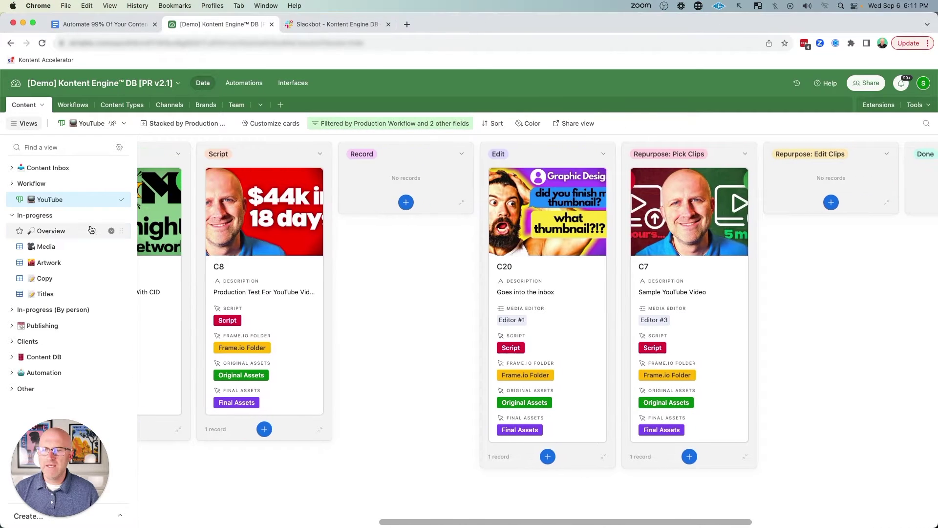
click(91, 230)
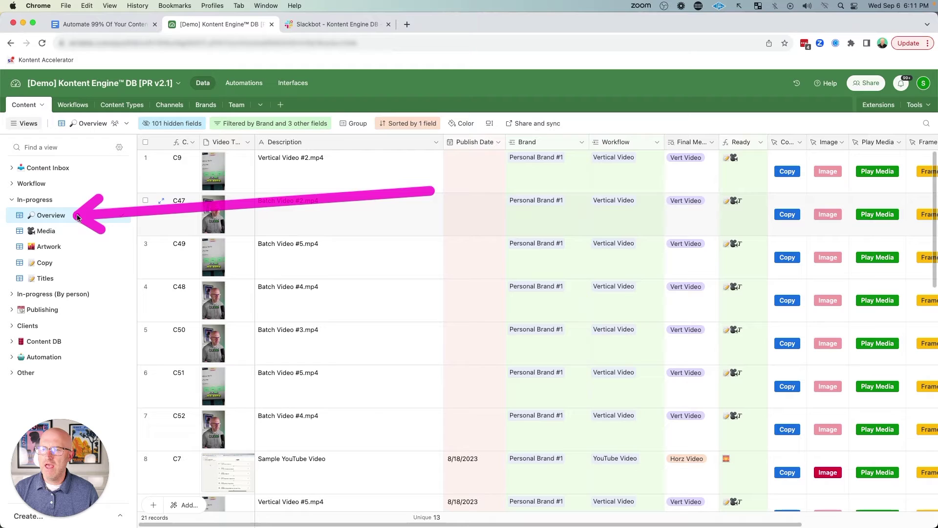
scroll(318, 308, down, 7)
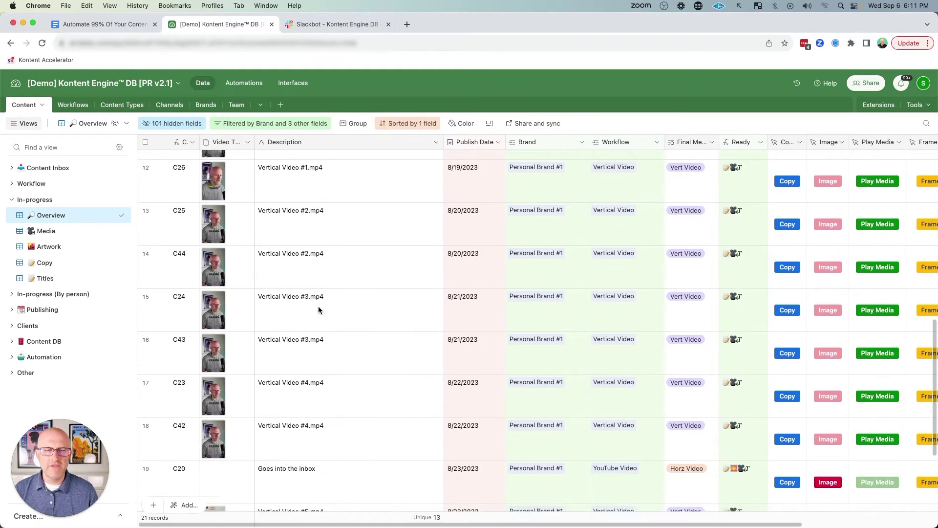
scroll(318, 307, up, 5)
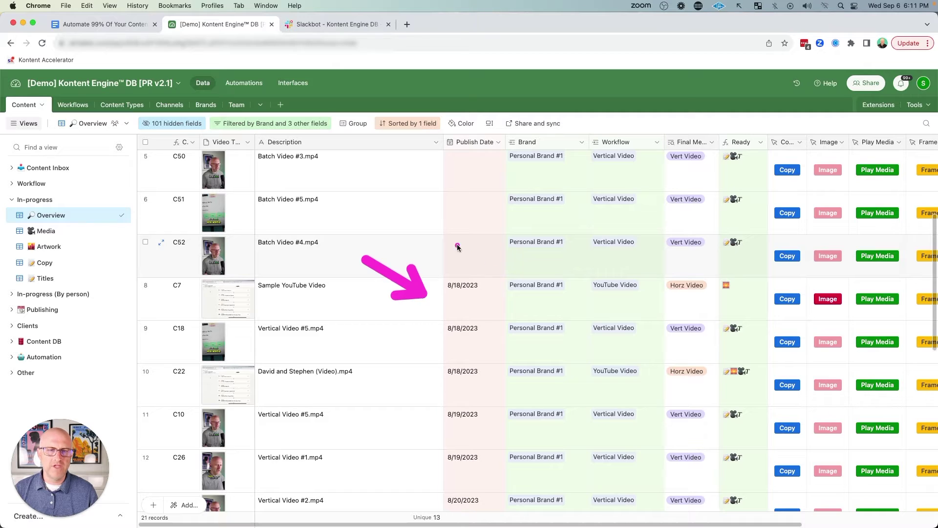
drag(457, 247, 498, 287)
drag(534, 235, 586, 280)
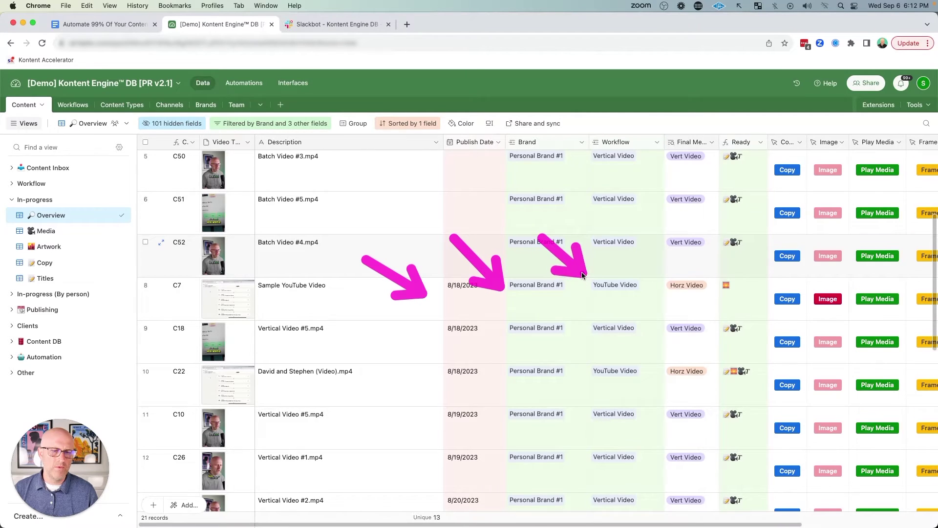
drag(605, 240, 658, 288)
- Highlight more Overview fields, then switch to the in-progress Media view
scroll(684, 293, up, 4)
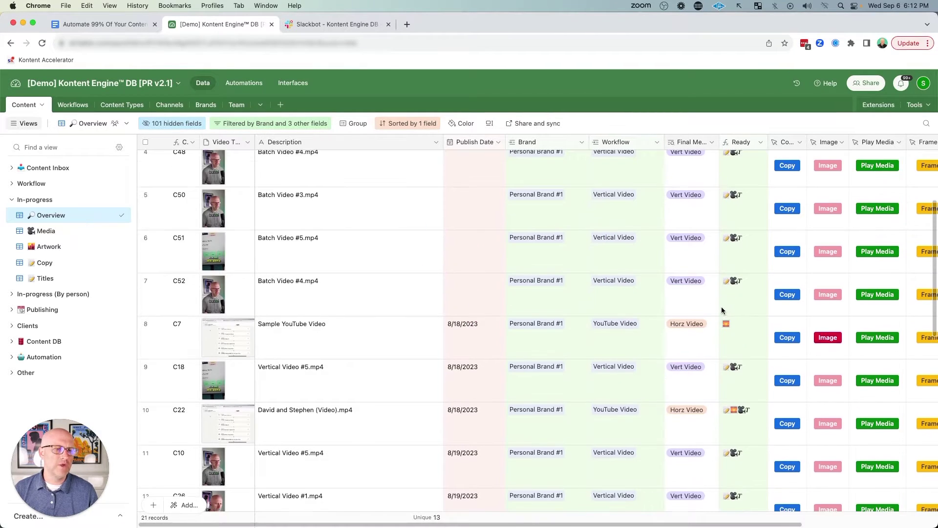
drag(626, 161, 709, 190)
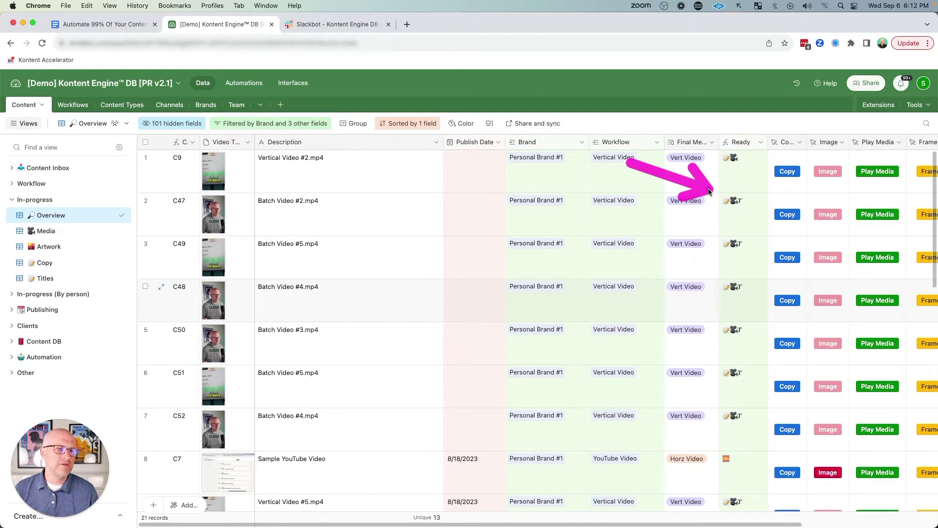
drag(626, 161, 728, 198)
scroll(706, 317, down, 2)
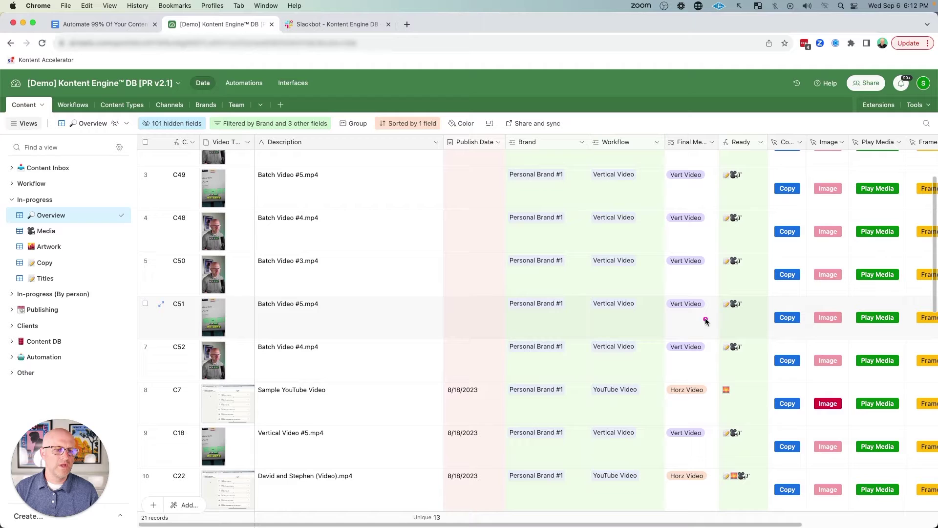
mouse_move(641, 345)
mouse_down()
mouse_move(693, 380)
mouse_move(707, 379)
mouse_up()
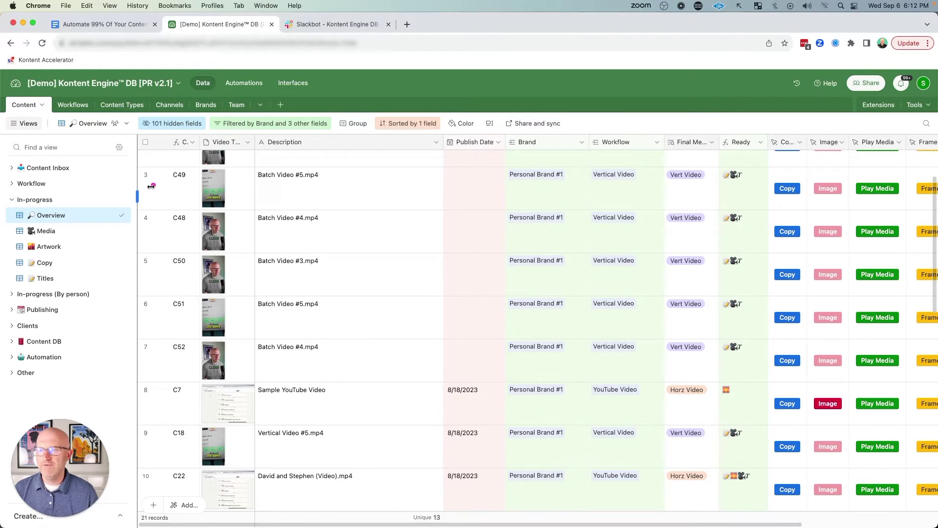
drag(203, 175, 74, 201)
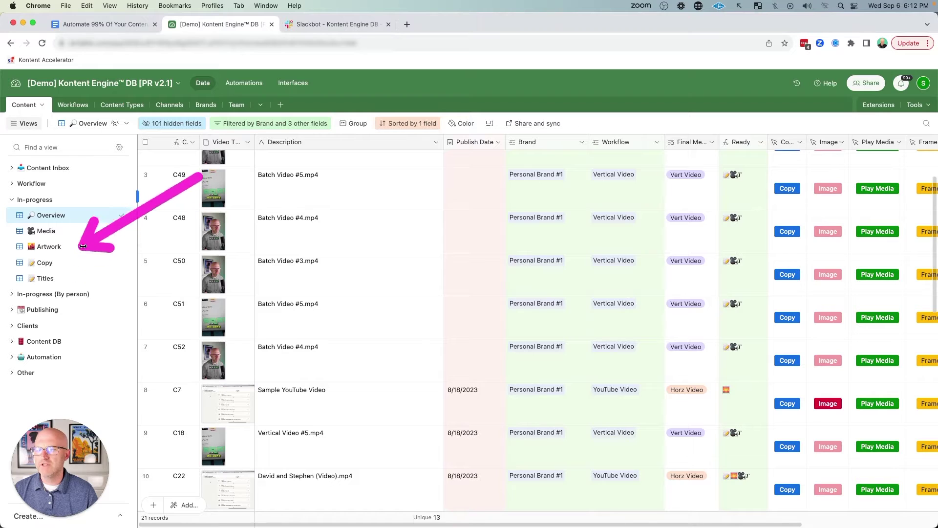
click(58, 231)
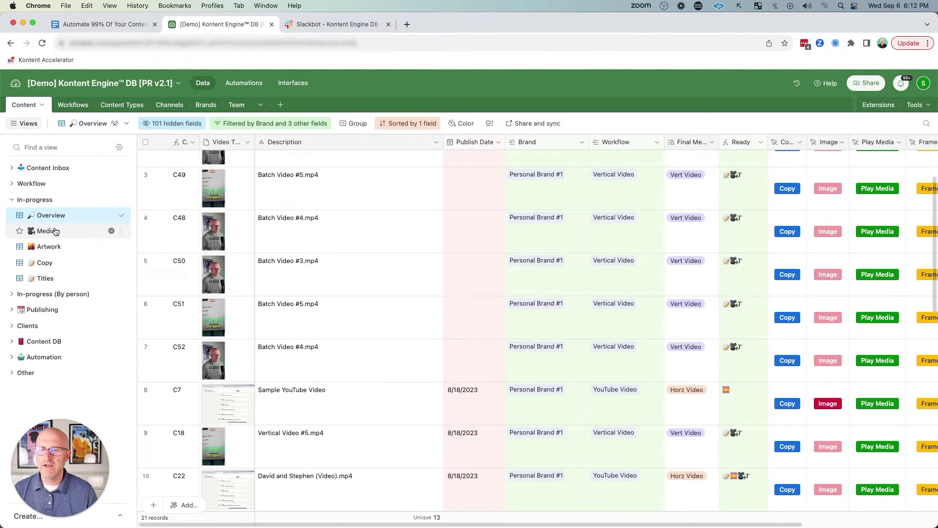
drag(151, 192, 82, 236)
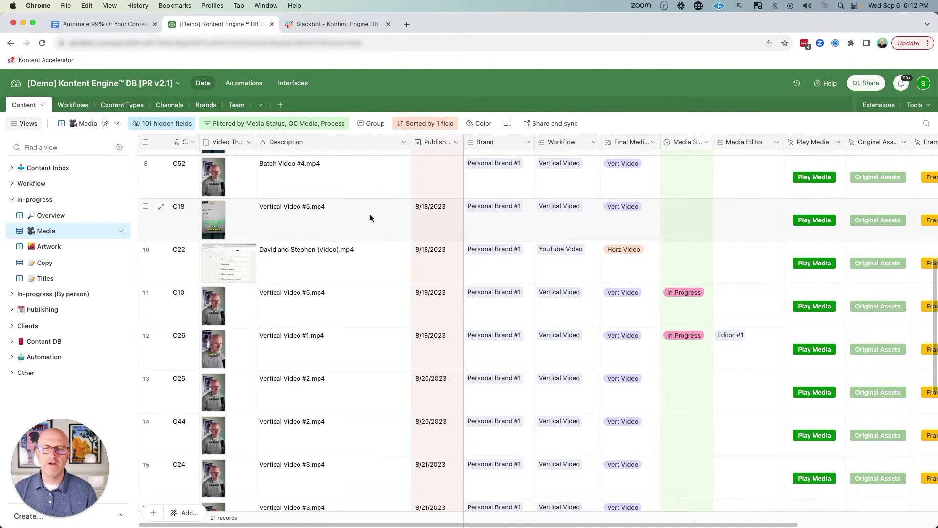
- Show C22's Media Status options without changing them, then play C26's Vertical Video #1 in Frame.io
mouse_move(594, 111)
mouse_down()
mouse_move(648, 152)
mouse_move(728, 174)
mouse_up()
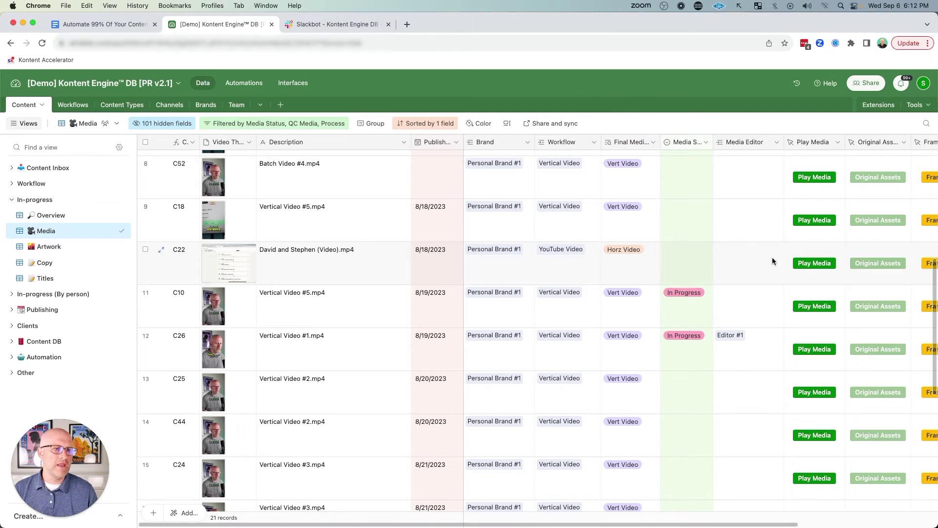
drag(815, 263, 760, 329)
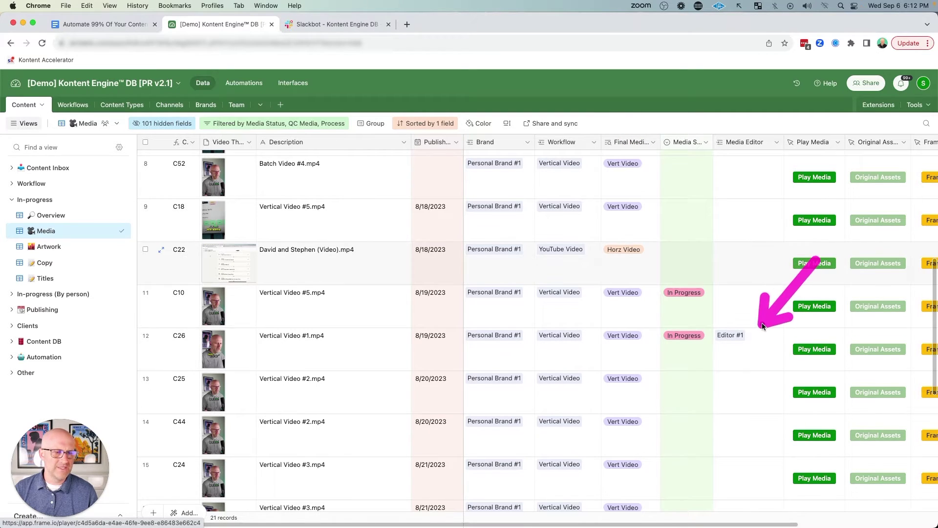
double_click(686, 268)
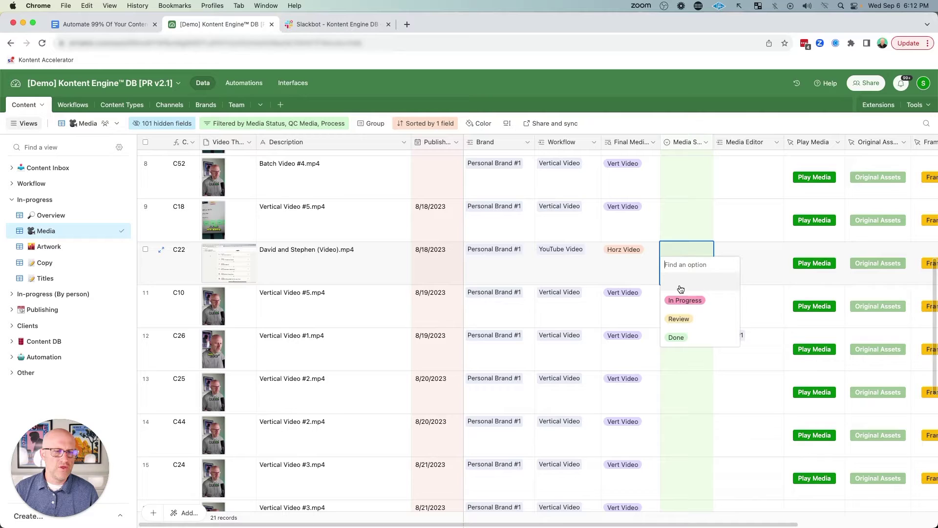
drag(651, 317, 649, 304)
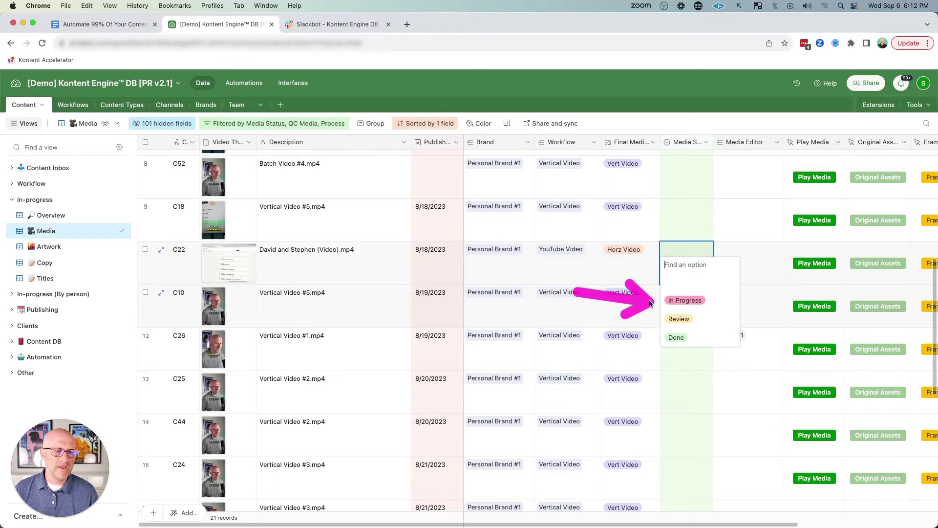
click(685, 300)
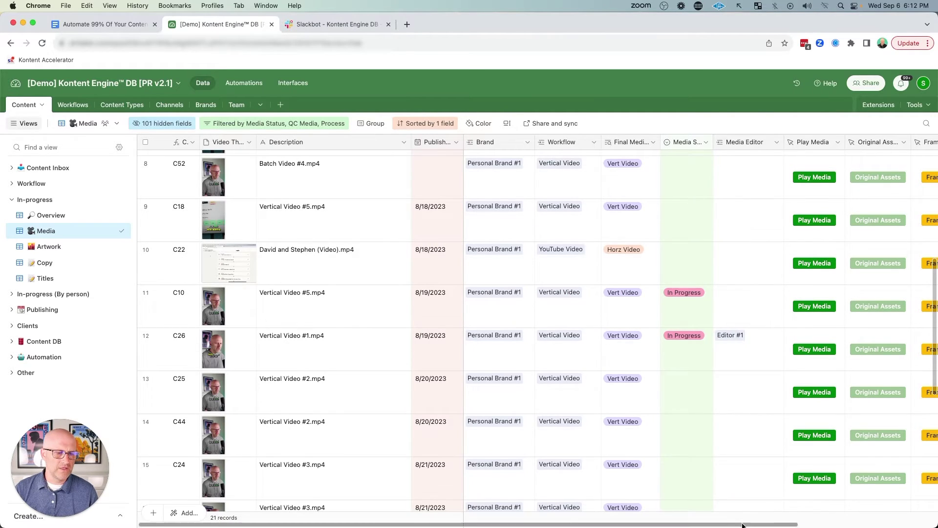
scroll(704, 247, right, 3)
click(733, 348)
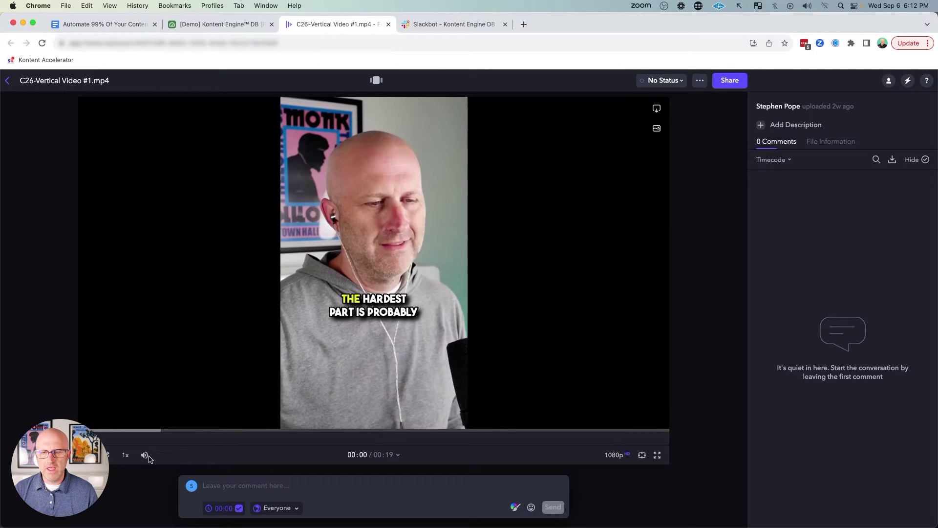
- Play C26's video and draw a freehand mark on the frame, then return to Airtable
click(385, 347)
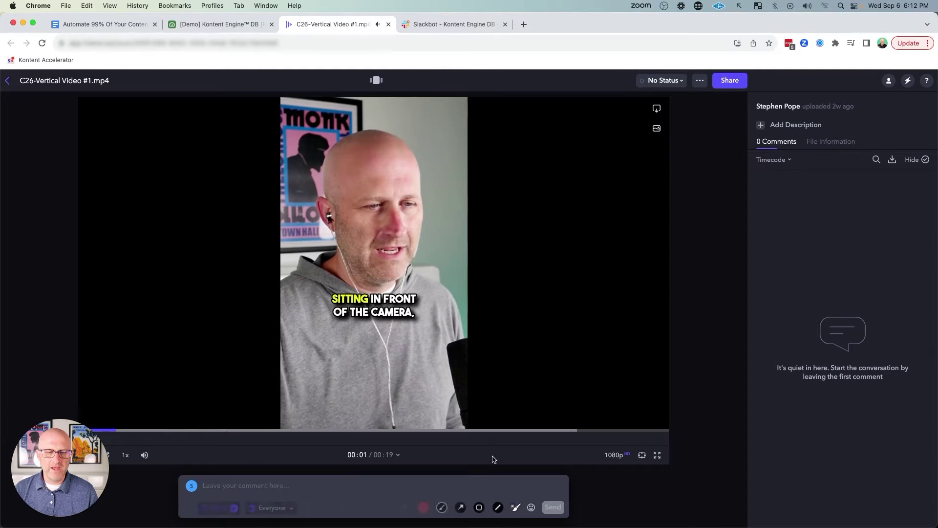
drag(359, 205, 385, 183)
click(208, 24)
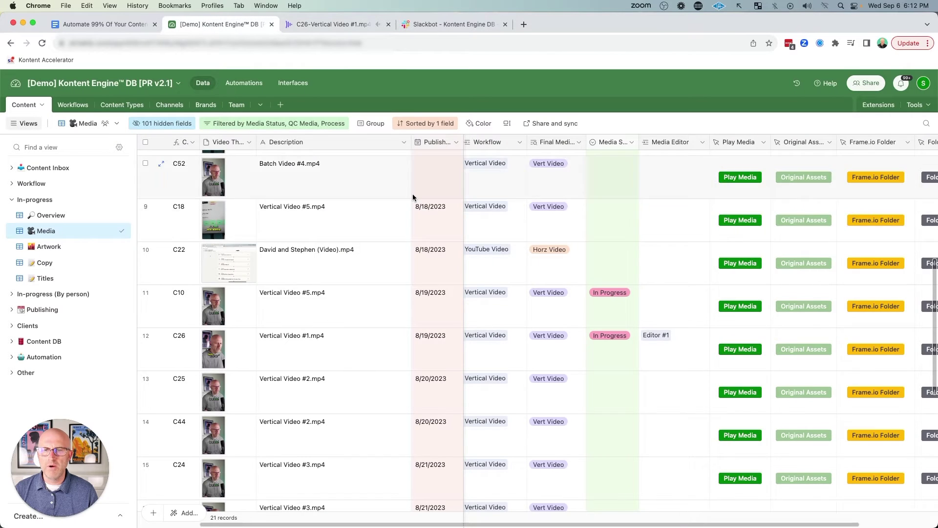
- Open C26's Frame.io project folder and Google Drive folder, returning to the Media grid
scroll(585, 520, right, 3)
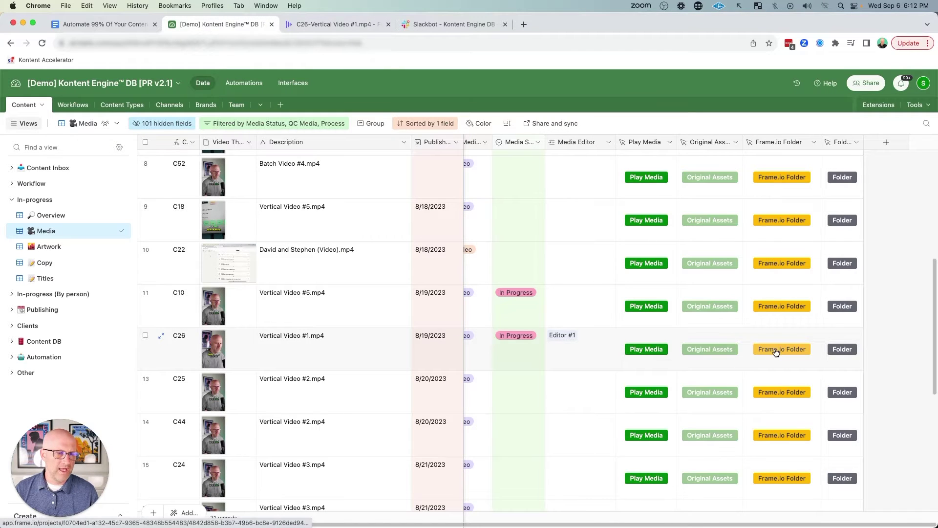
click(775, 350)
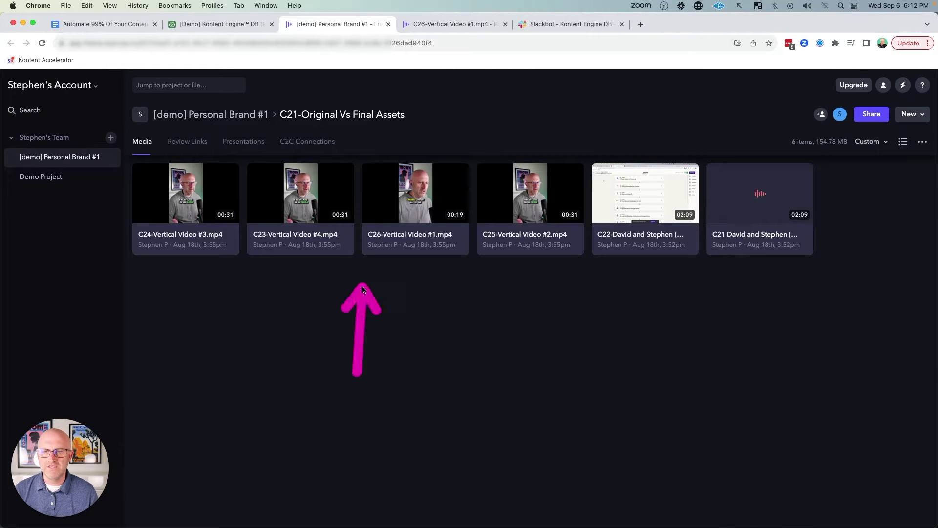
click(232, 27)
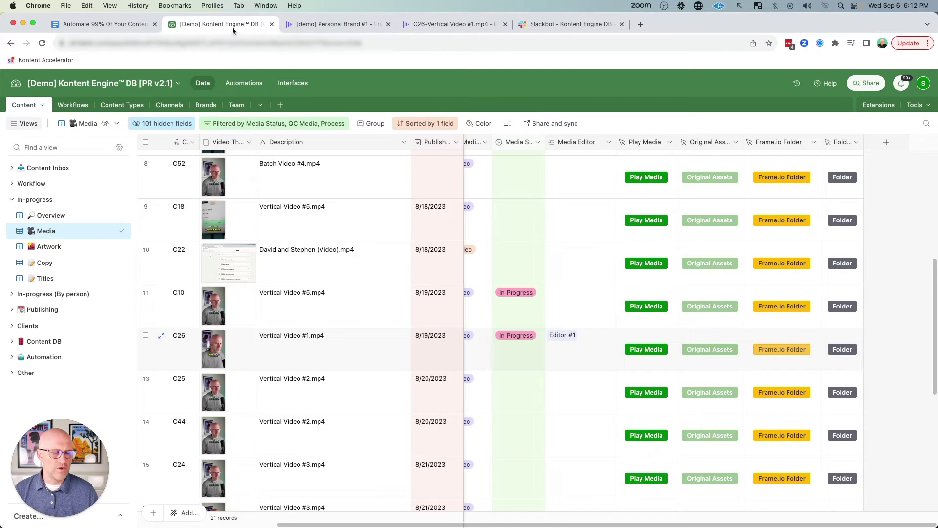
click(849, 350)
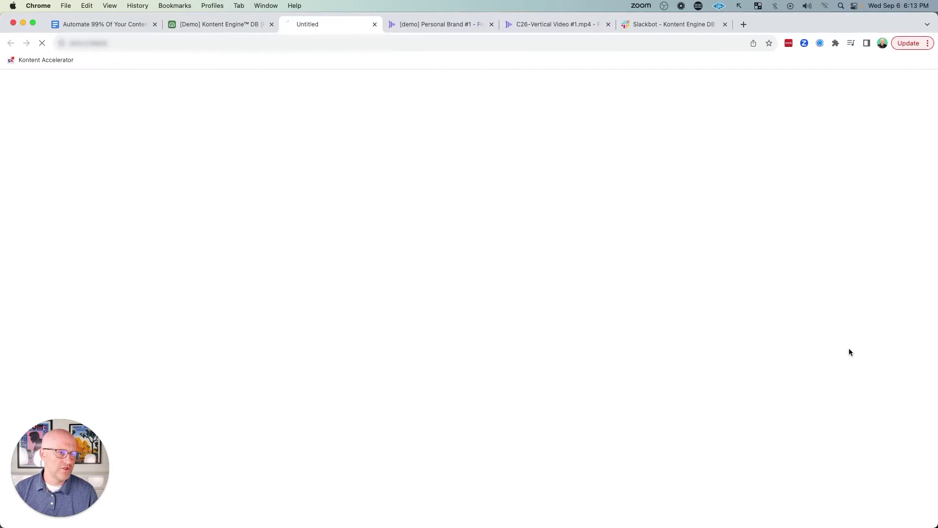
click(253, 27)
mouse_move(499, 218)
mouse_down()
mouse_move(318, 237)
mouse_move(557, 274)
mouse_move(617, 327)
mouse_move(617, 279)
mouse_move(508, 333)
mouse_move(282, 269)
mouse_move(273, 332)
mouse_move(257, 292)
mouse_up()
- Switch to the in-progress Artwork view and annotate its records
click(45, 246)
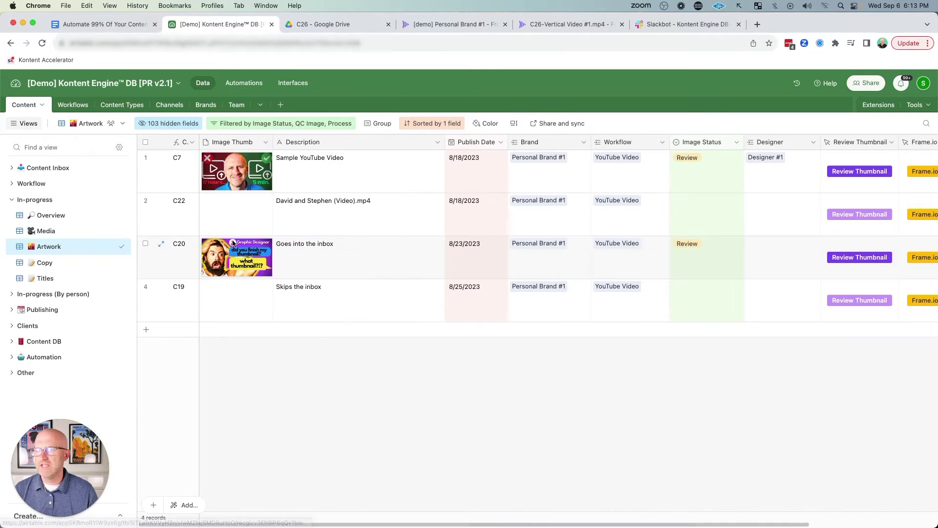
mouse_move(327, 341)
mouse_down()
mouse_move(258, 279)
mouse_move(256, 186)
mouse_move(258, 256)
mouse_up()
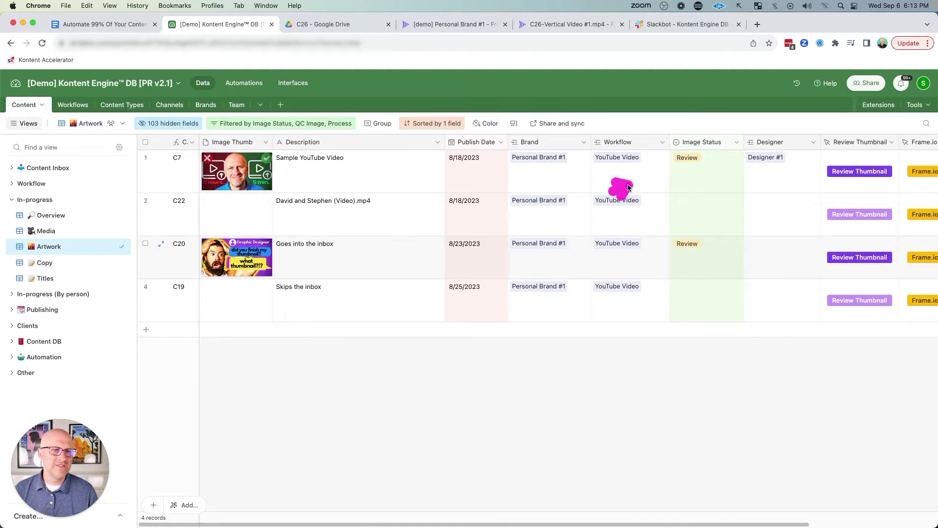
mouse_move(628, 187)
mouse_down()
mouse_move(665, 167)
mouse_move(739, 162)
mouse_up()
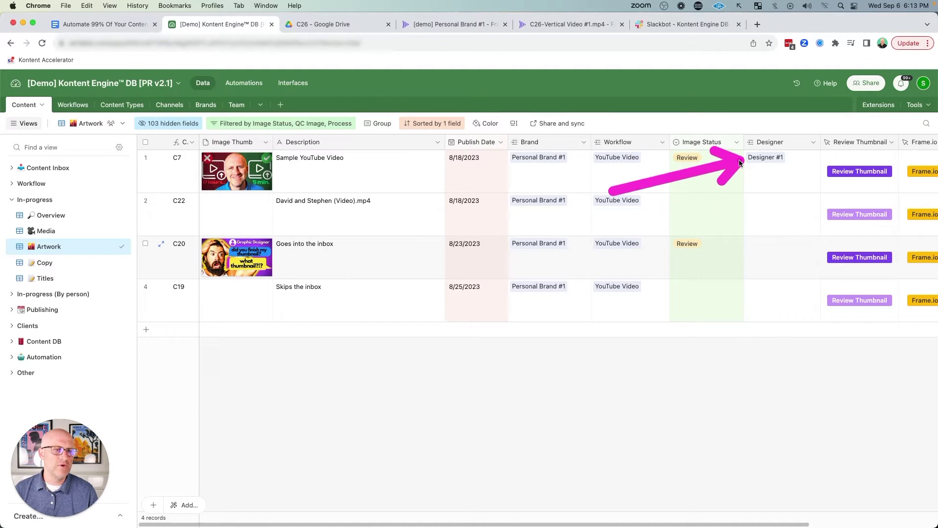
drag(198, 201, 66, 268)
- In the Copy view, inspect the first record's Copy Status and Copy Editor, then open C9-Copy
click(45, 263)
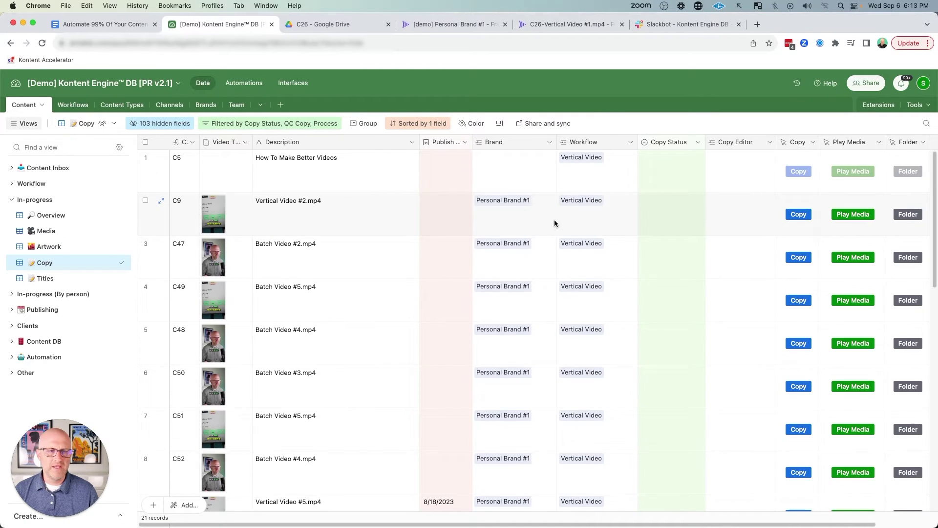
drag(572, 524, 612, 524)
click(626, 169)
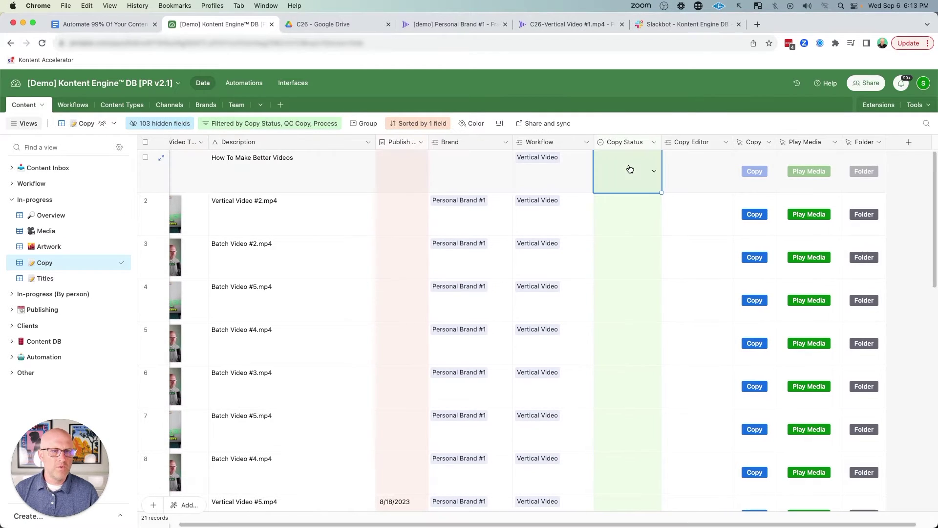
click(626, 169)
click(689, 164)
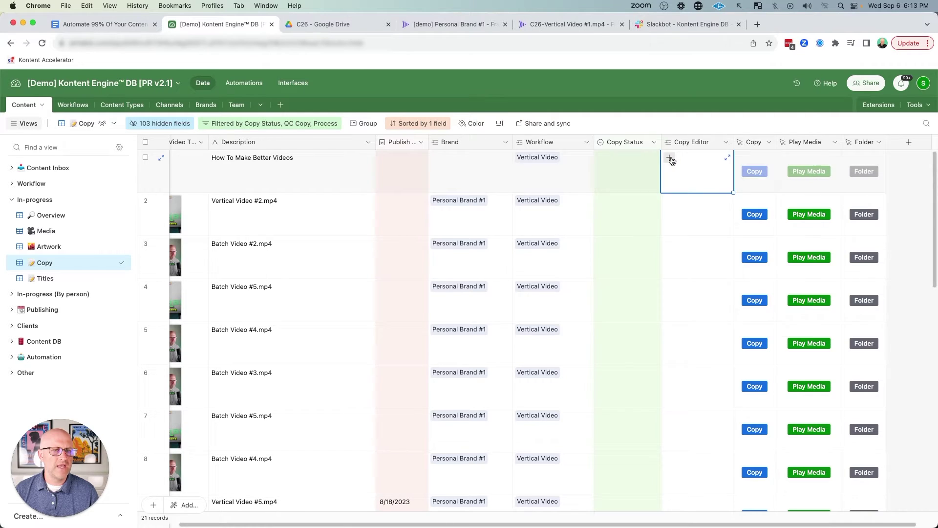
click(670, 158)
key(Escape)
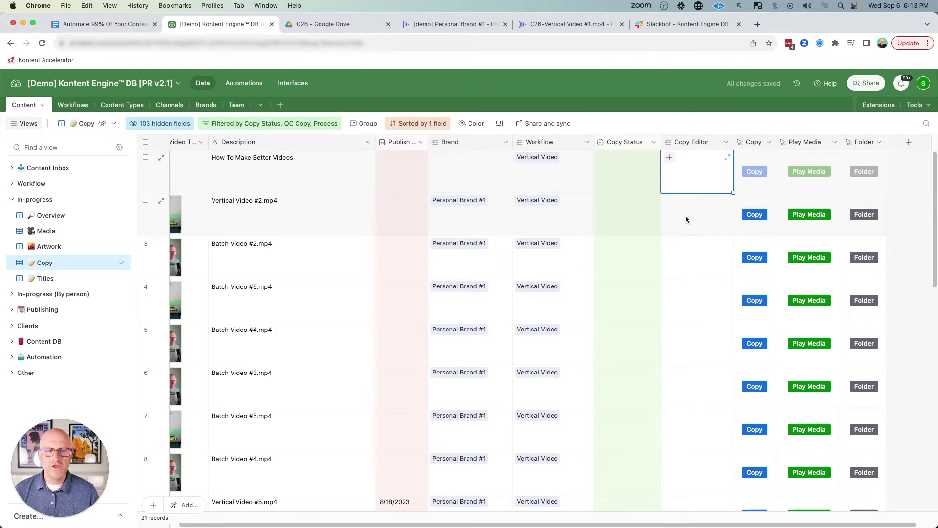
click(749, 220)
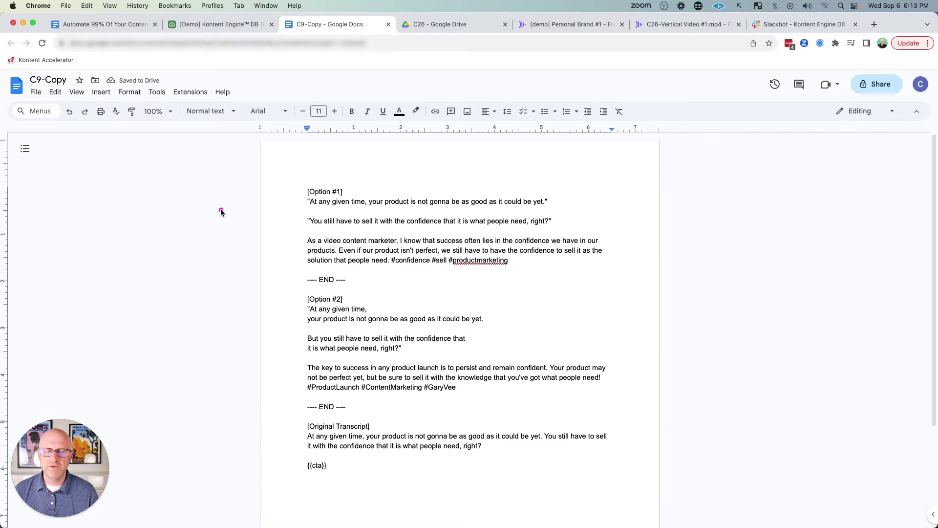
- Point out Option #1, Option #2 and the Original Transcript in C9-Copy
drag(181, 207, 263, 194)
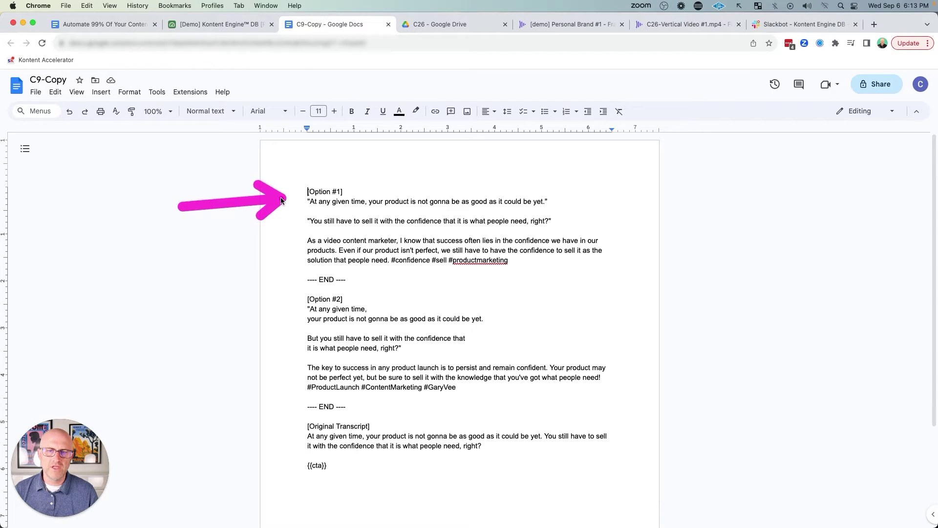
mouse_move(182, 208)
mouse_down()
mouse_move(281, 299)
mouse_move(293, 288)
mouse_move(293, 221)
mouse_move(292, 334)
mouse_move(296, 220)
mouse_move(288, 262)
mouse_move(292, 254)
mouse_up()
drag(182, 393, 294, 444)
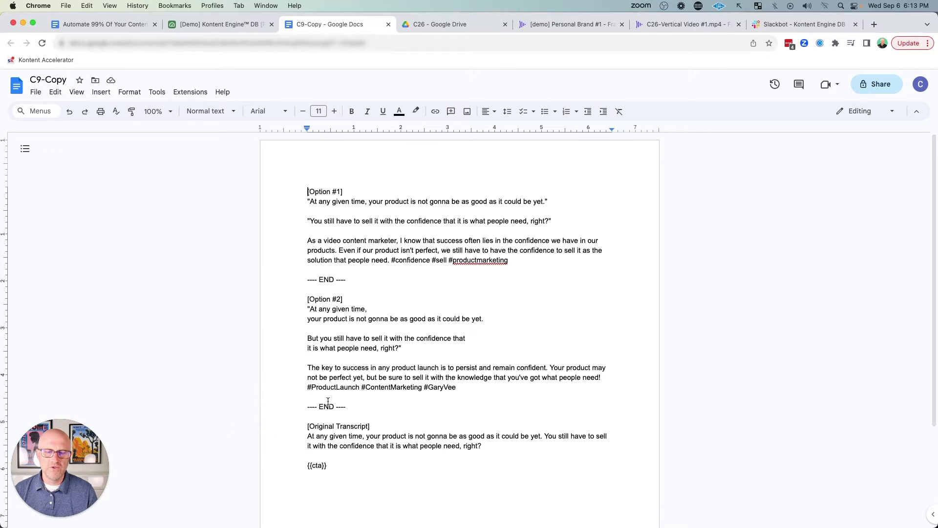
- Back in the content base, open the Titles view and scroll down to record C50
click(233, 23)
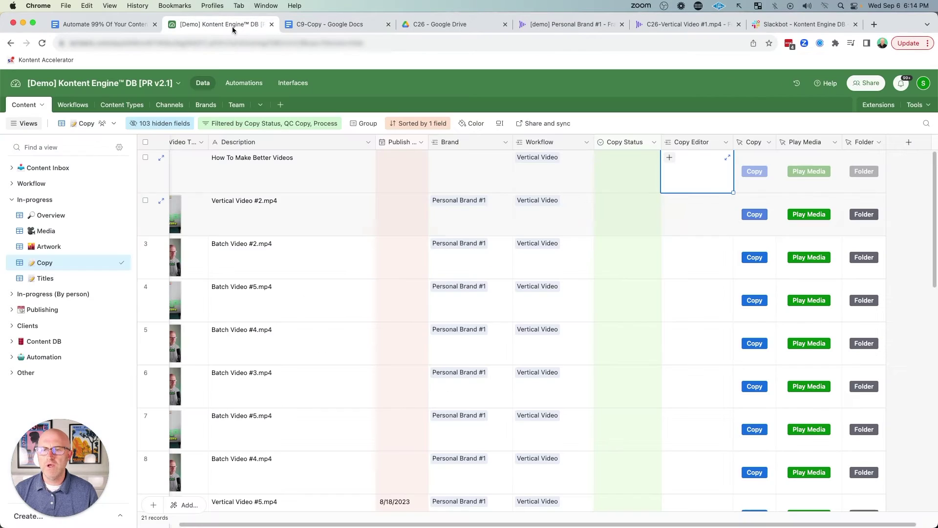
mouse_move(179, 219)
mouse_down()
mouse_move(71, 256)
mouse_move(51, 284)
mouse_up()
click(48, 280)
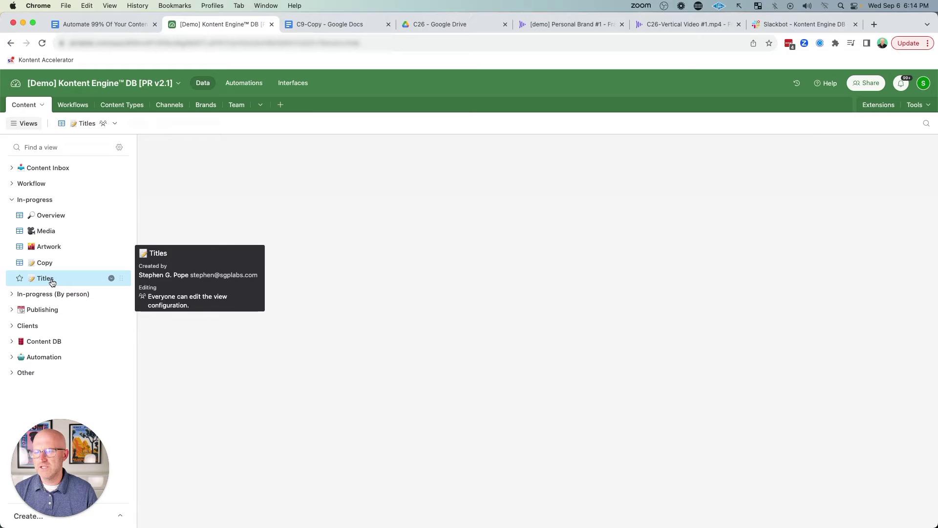
click(537, 245)
scroll(538, 244, down, 1)
drag(473, 356, 592, 377)
- Cut C50's title suggestions to only 'Discover the Secret to 50 K/Month!', removing numbering and titles 2–12
click(721, 390)
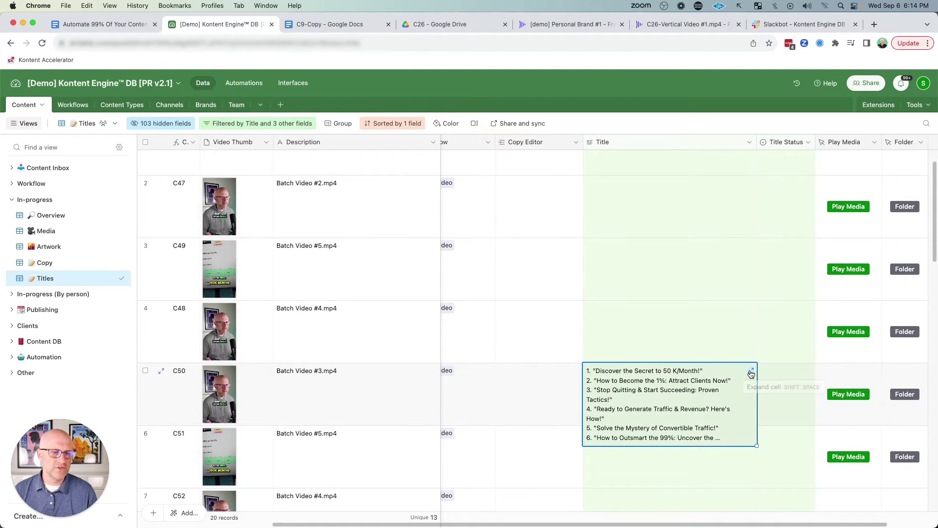
click(751, 372)
drag(635, 256, 483, 244)
drag(718, 247, 606, 264)
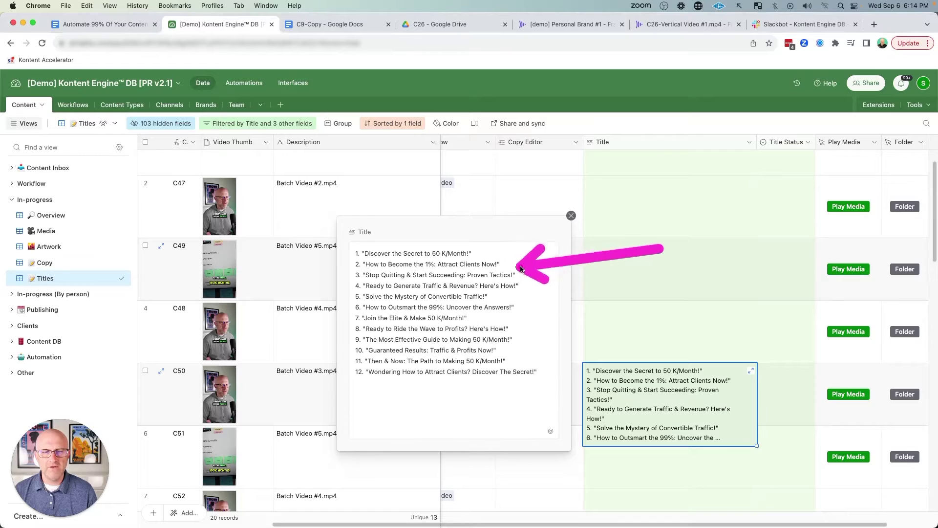
click(360, 258)
key(BackSpace)
key(BackSpace)
key(BackSpace)
key(BackSpace)
drag(459, 252, 543, 374)
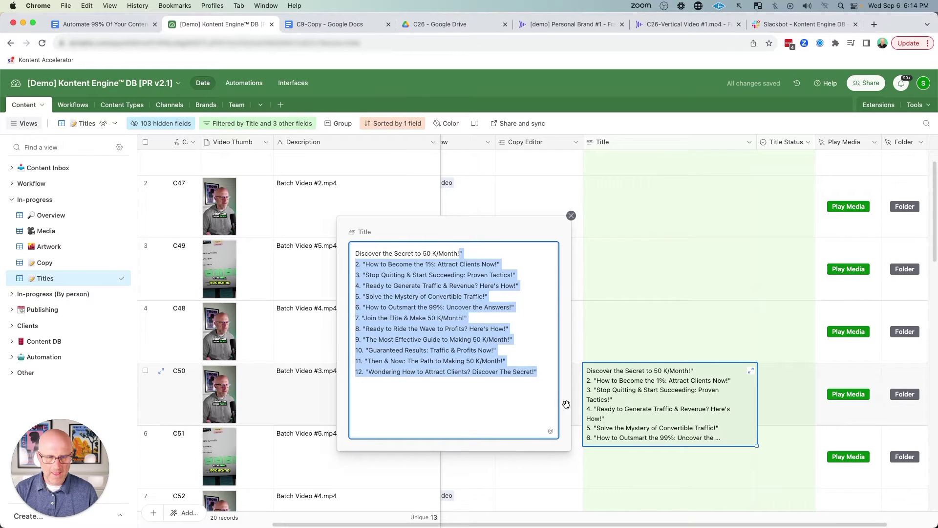
key(BackSpace)
- Close the expanded title editor and set C50's Title Status to Done
click(779, 398)
click(781, 400)
click(772, 458)
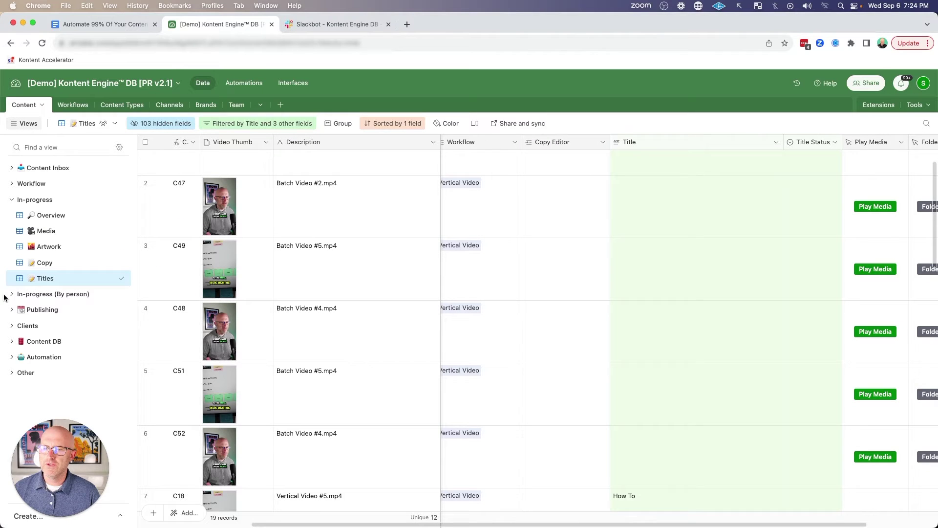
- Expand the In-progress (By person) views, go to the Media view and assign Editor #1 to C10's media
click(20, 294)
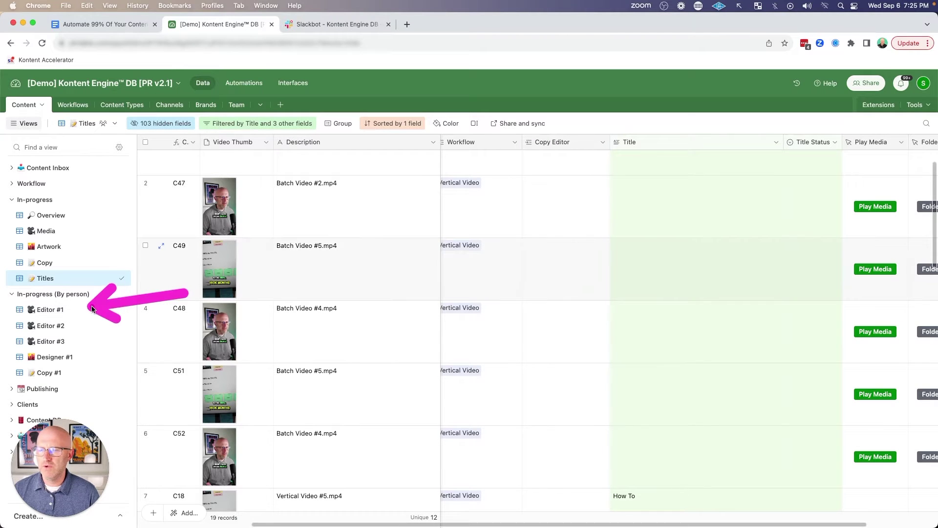
click(59, 310)
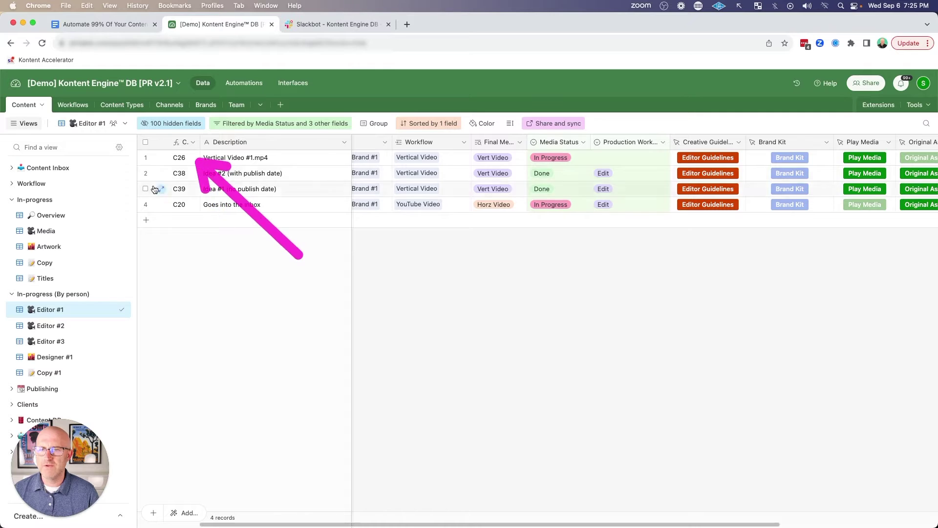
click(66, 235)
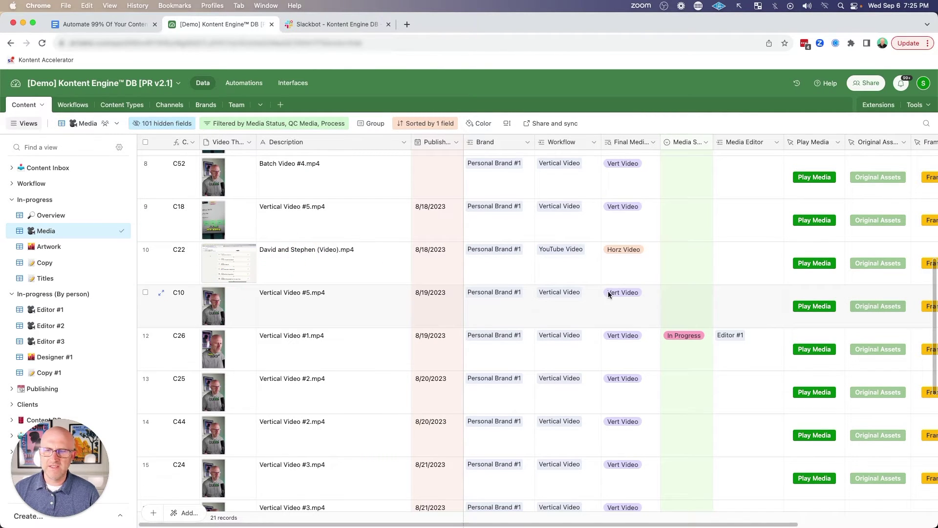
click(722, 293)
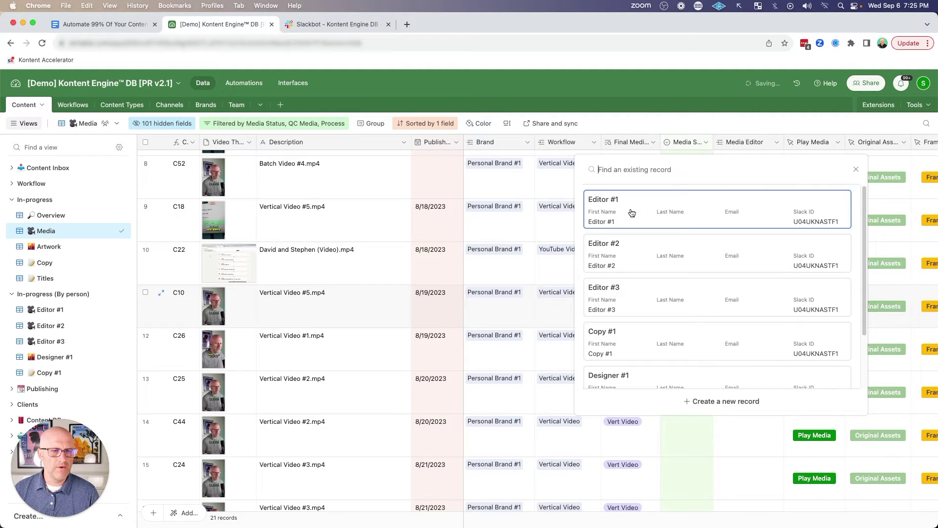
click(630, 208)
- Set C10's Media Status to In Progress and confirm it appears in Editor #1's view
click(687, 311)
click(686, 308)
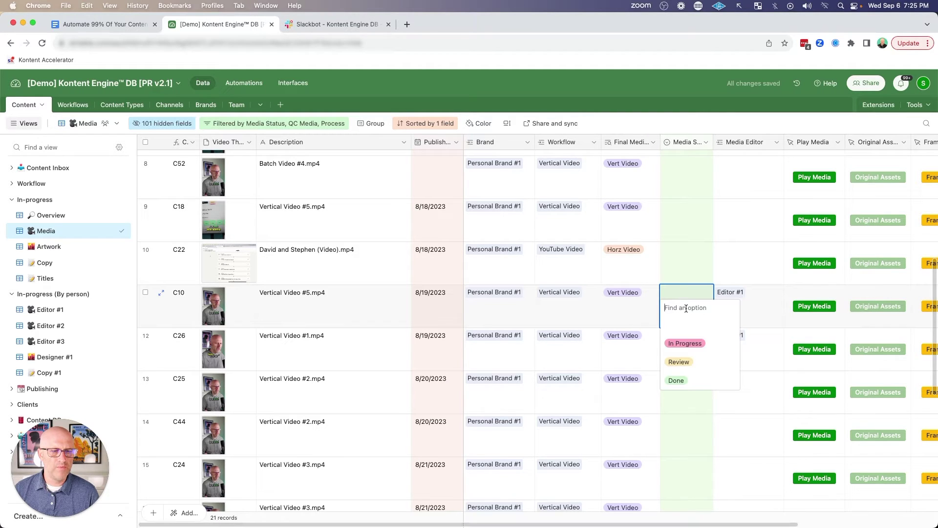
click(684, 343)
click(76, 308)
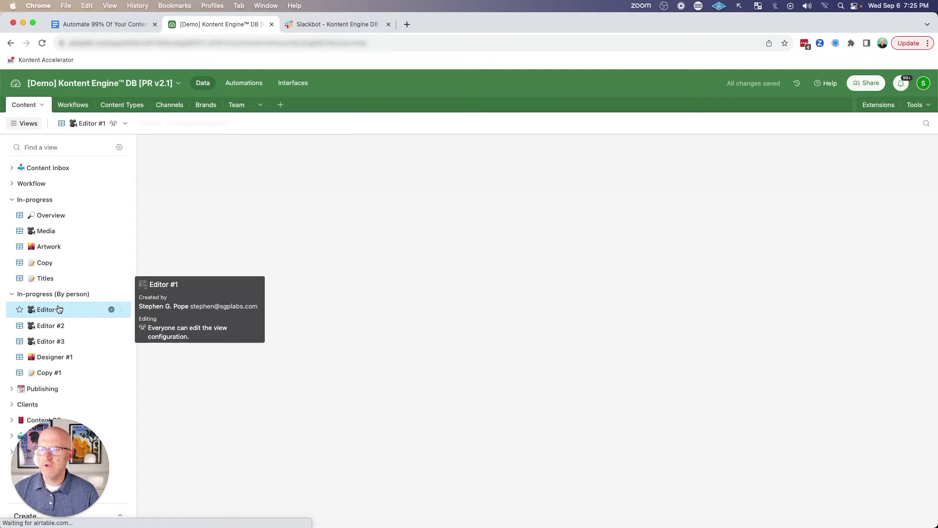
drag(281, 267, 198, 165)
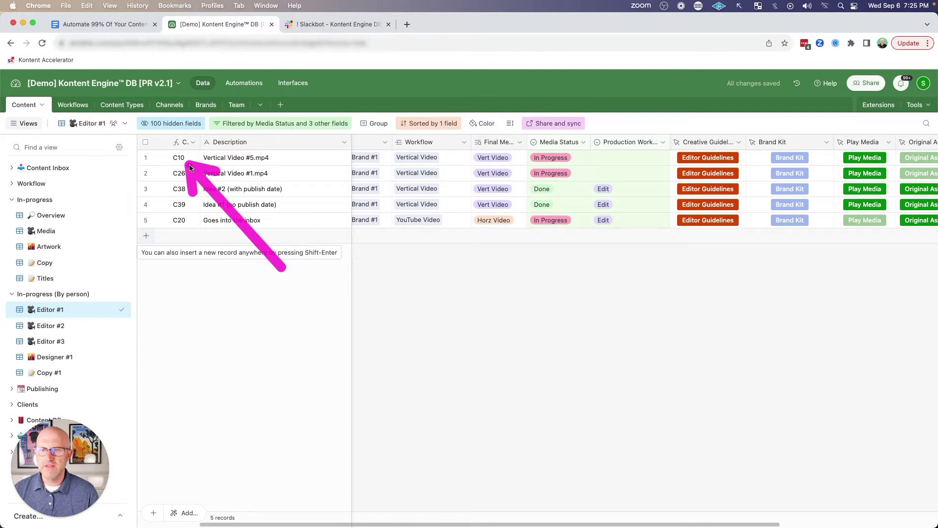
drag(336, 251, 513, 157)
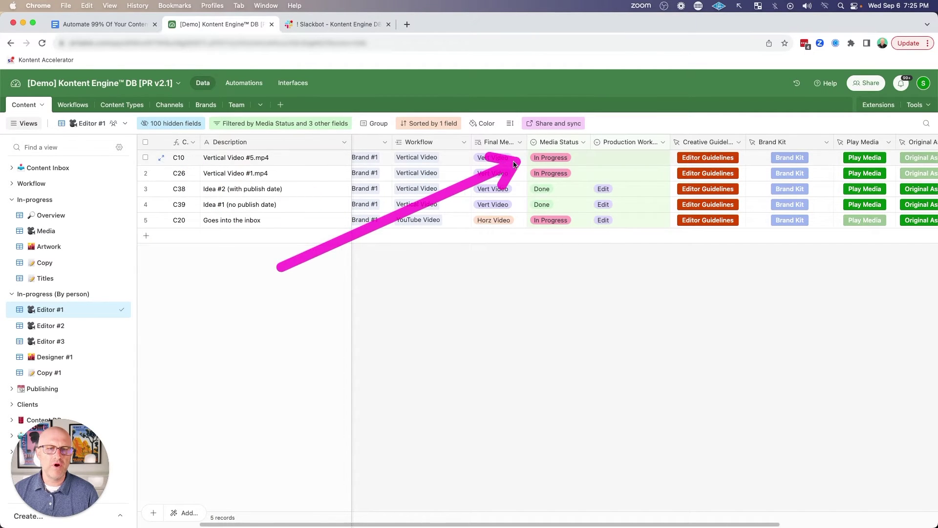
- Read Slack's 'C10 Vertical Video #5.mp4 ready for editing' message and follow its All Outstanding Work link
click(328, 28)
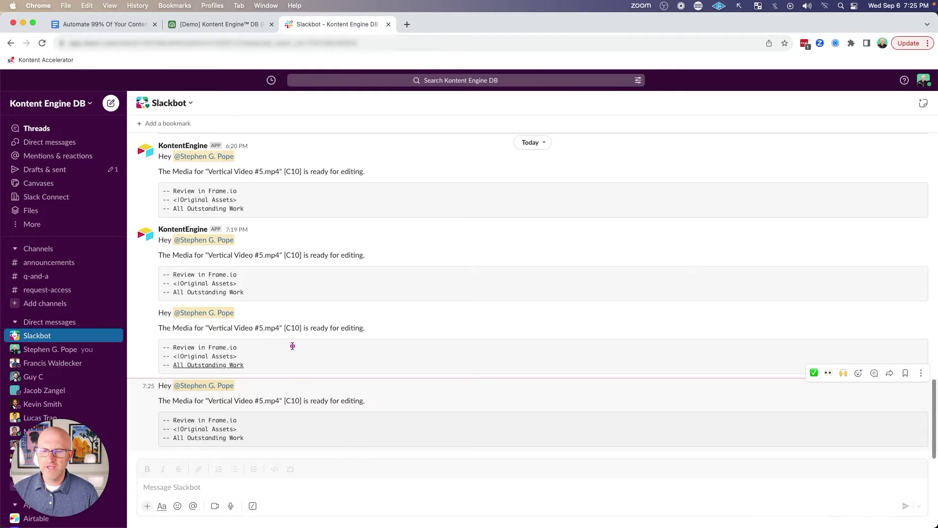
mouse_move(286, 344)
mouse_down()
mouse_move(184, 385)
mouse_move(342, 387)
mouse_up()
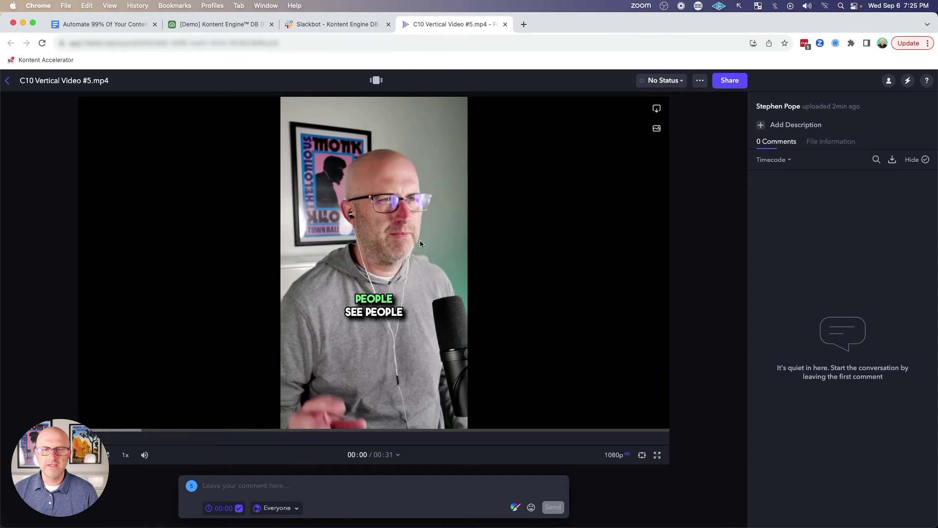
click(305, 25)
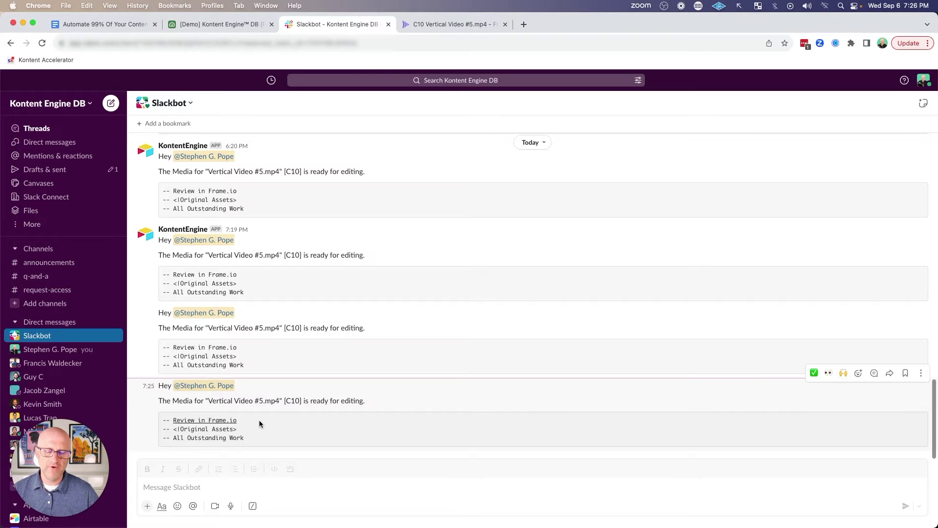
click(216, 438)
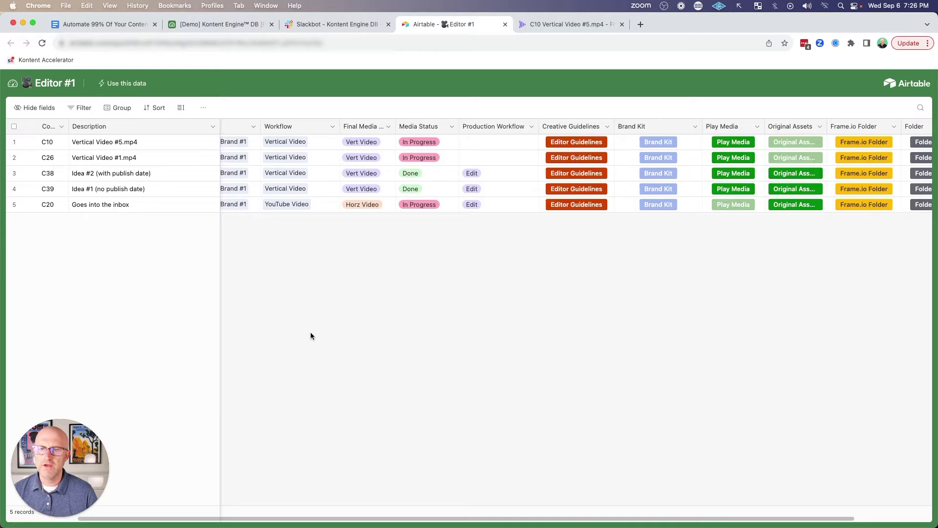
- Scroll Editor #1's grid left and open C10's Descript Vertical Video TikTok Guidelines document
scroll(310, 335, left, 3)
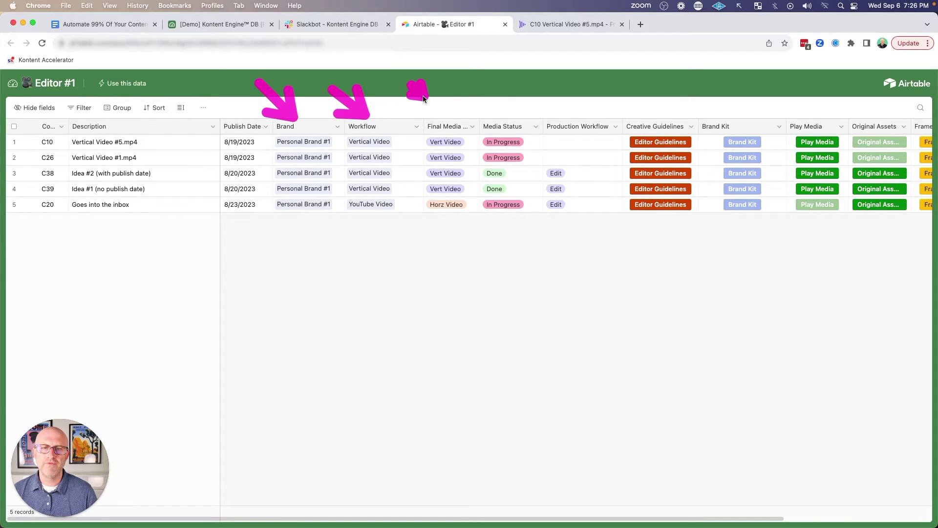
drag(423, 98, 460, 116)
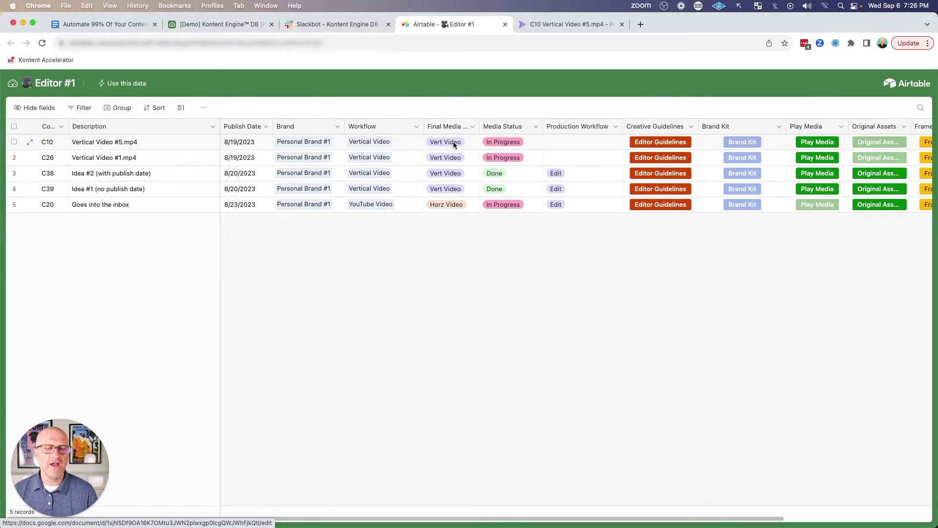
mouse_move(430, 83)
mouse_down()
mouse_move(381, 130)
mouse_move(335, 142)
mouse_up()
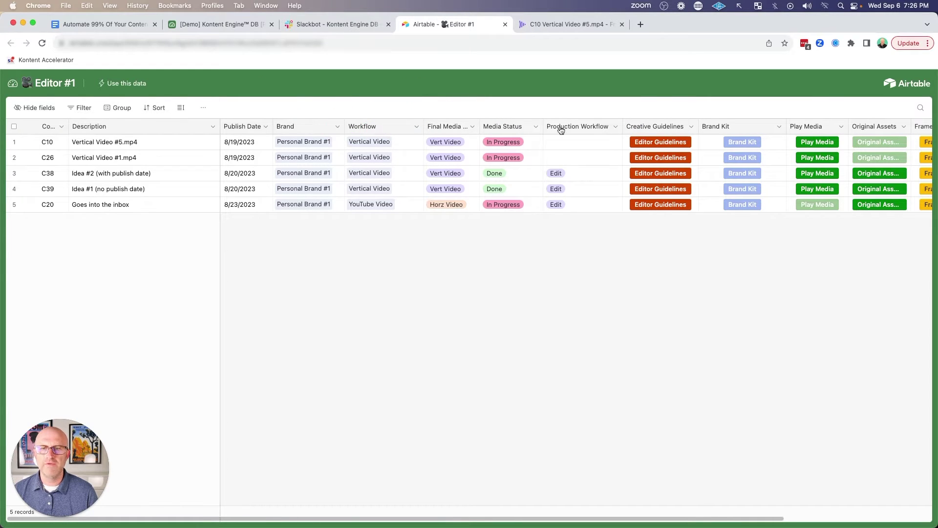
click(659, 142)
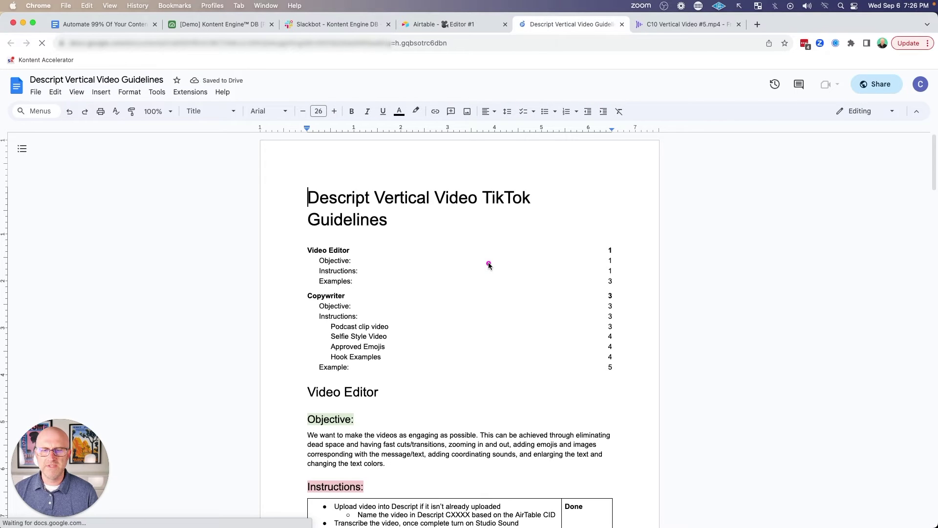
mouse_move(521, 239)
mouse_down()
mouse_move(392, 383)
mouse_move(389, 290)
mouse_up()
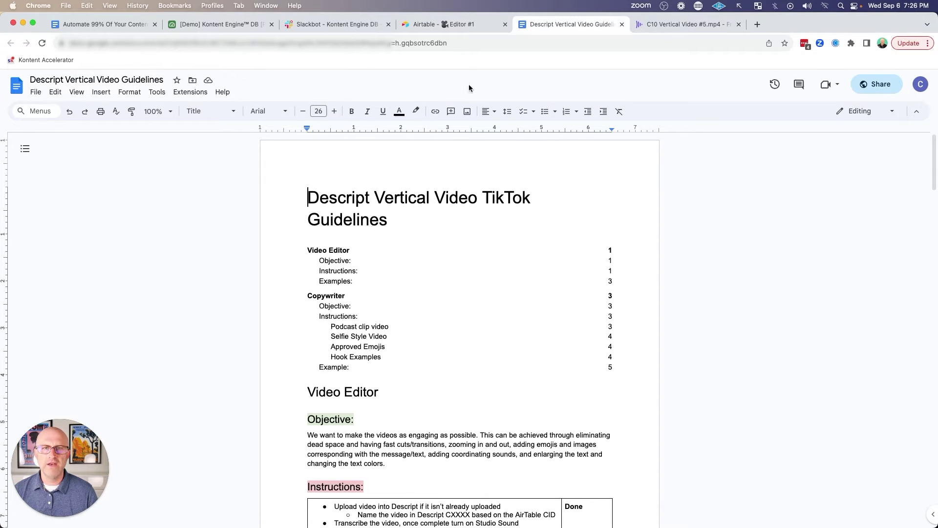
- Return to the shared Editor #1 grid and scroll right through to the Frame.io Folder columns
click(436, 25)
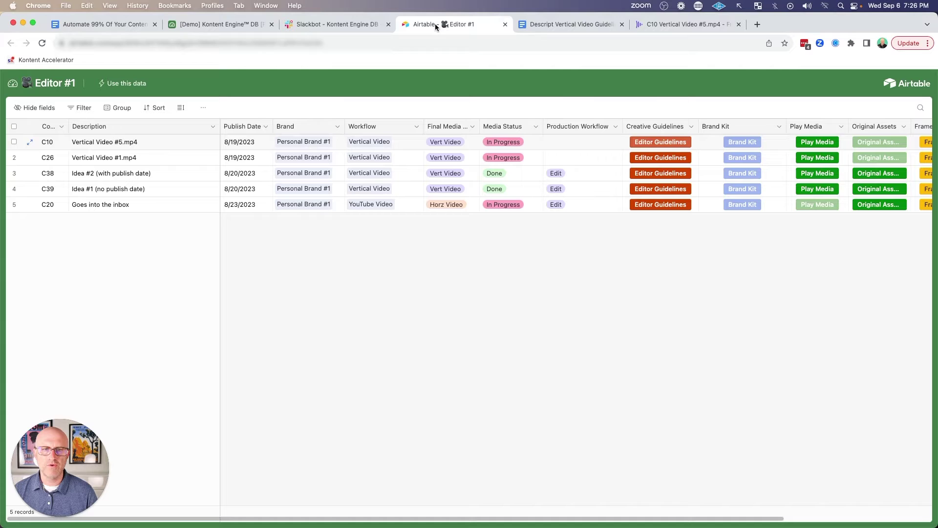
drag(648, 87, 715, 137)
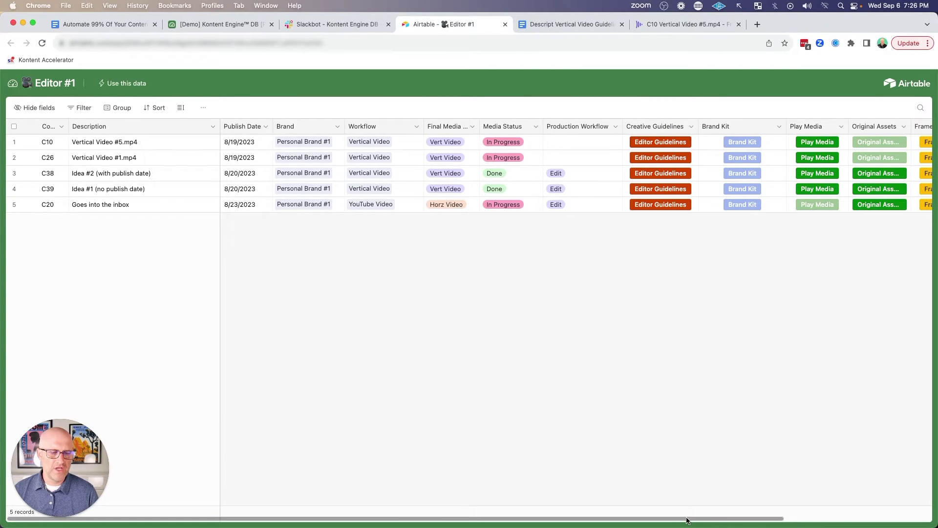
scroll(687, 518, right, 5)
mouse_move(593, 91)
mouse_down()
mouse_move(639, 131)
mouse_move(720, 141)
mouse_up()
mouse_move(269, 237)
mouse_down()
mouse_move(176, 178)
mouse_move(151, 149)
mouse_move(69, 142)
mouse_move(61, 152)
mouse_up()
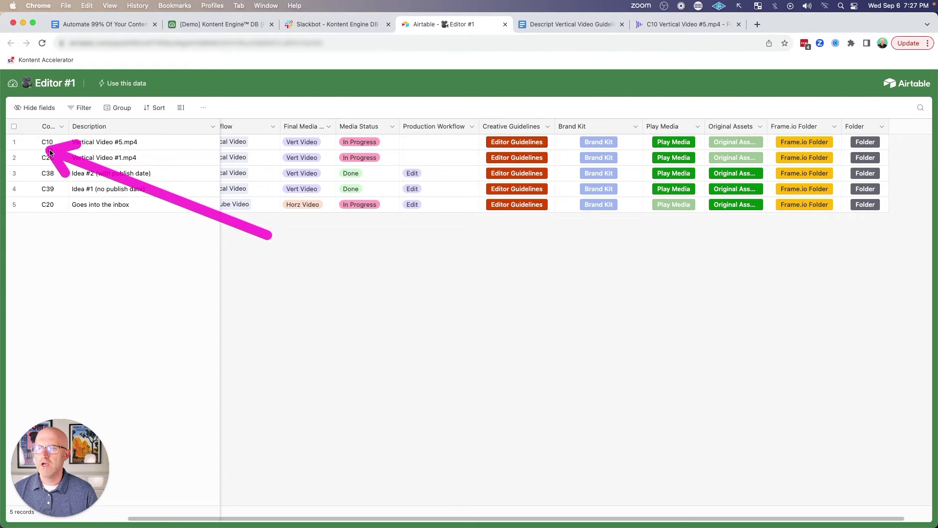
mouse_move(268, 236)
mouse_down()
mouse_move(314, 141)
mouse_move(334, 146)
mouse_up()
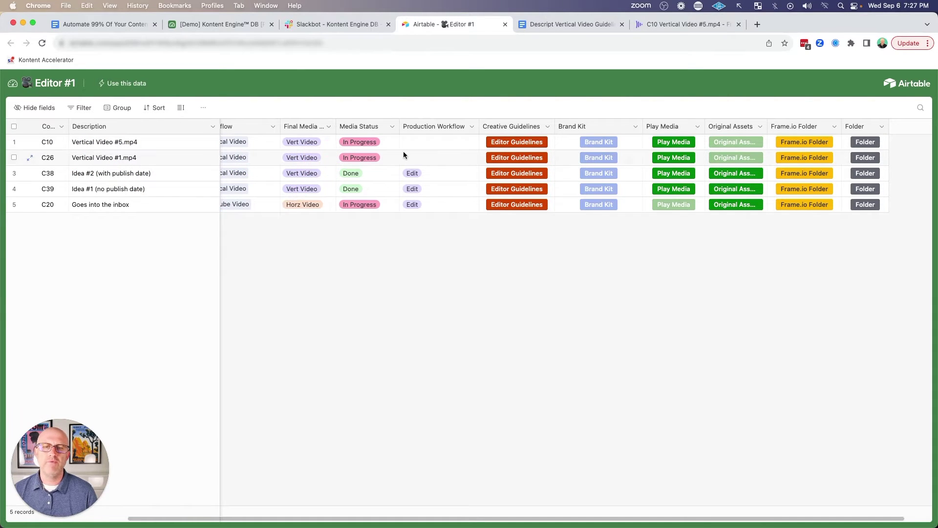
- Upload a new C10 Vertical Video #5.mp4 into C10's Frame.io folder, then return to Airtable
click(801, 142)
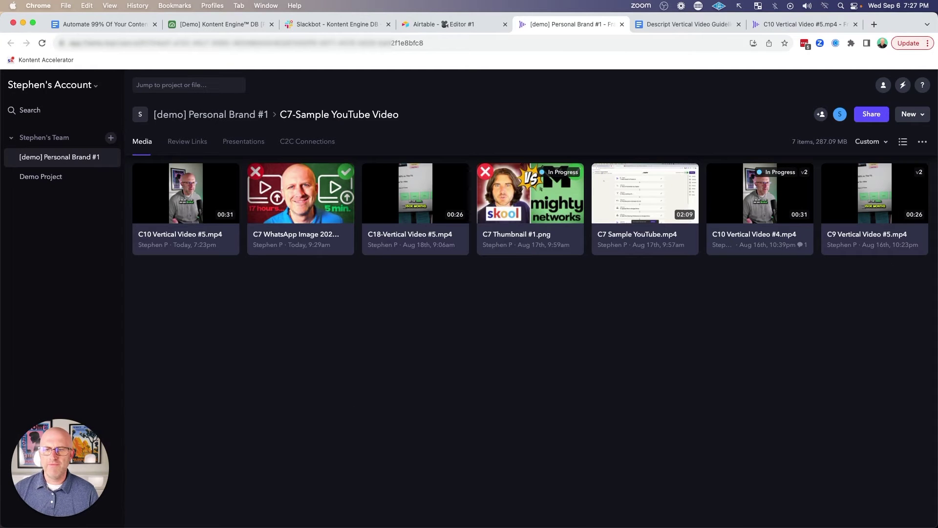
drag(527, 518, 321, 341)
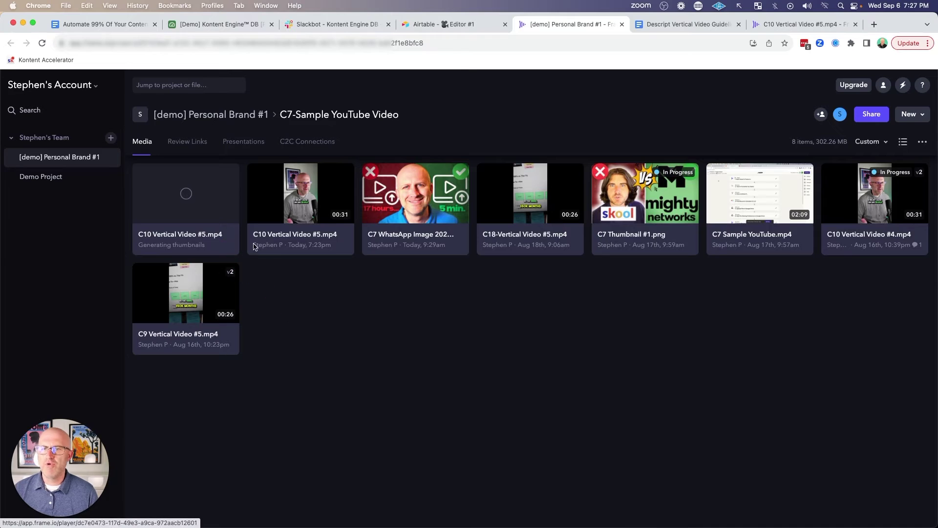
click(237, 24)
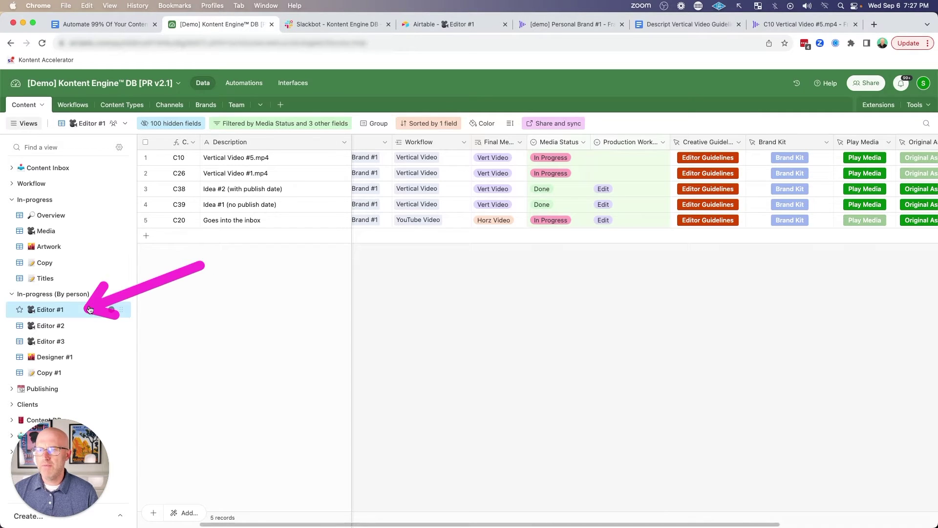
- Change C10's Media Status to Review and open its Frame.io review link from the Slack notification
drag(381, 209, 513, 162)
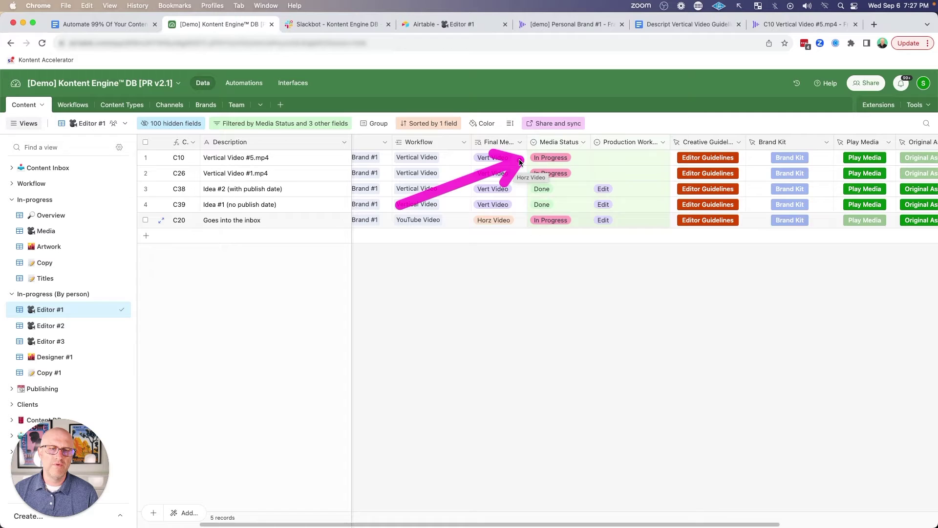
drag(442, 174, 504, 164)
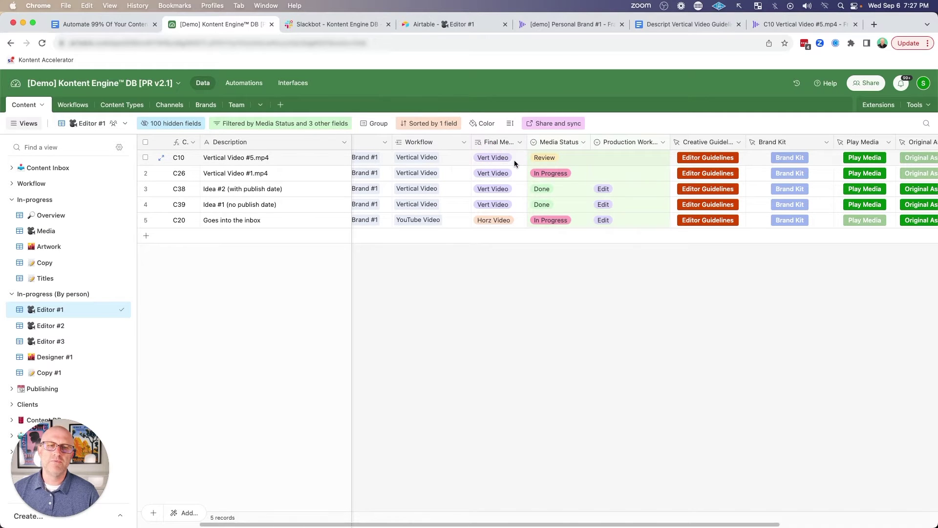
click(312, 24)
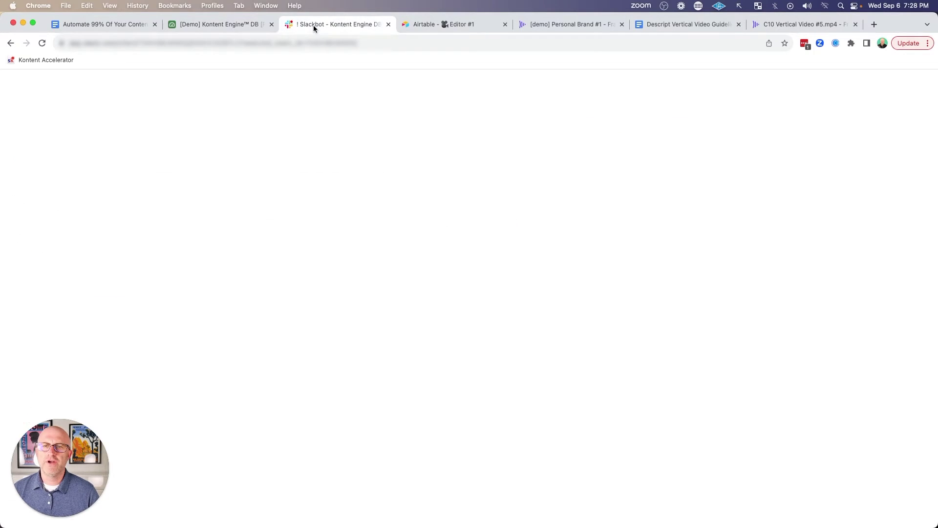
drag(330, 335, 266, 412)
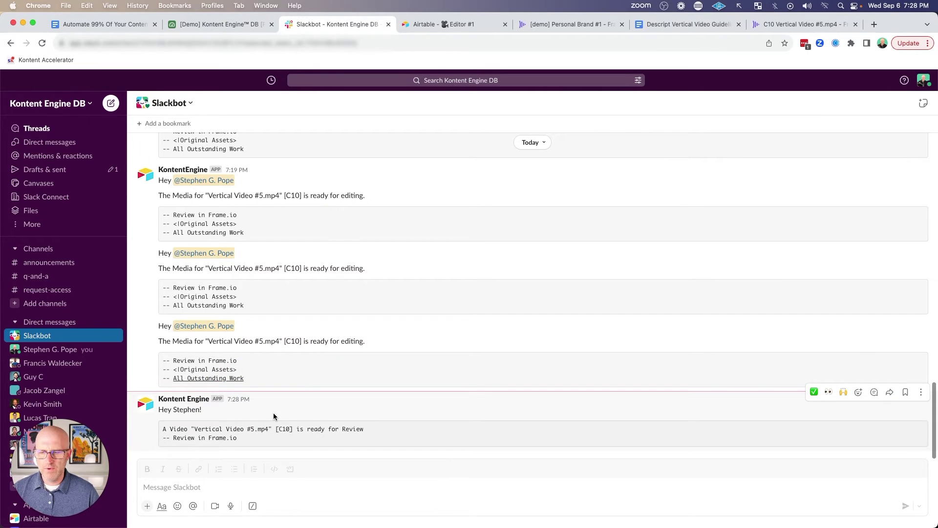
click(213, 438)
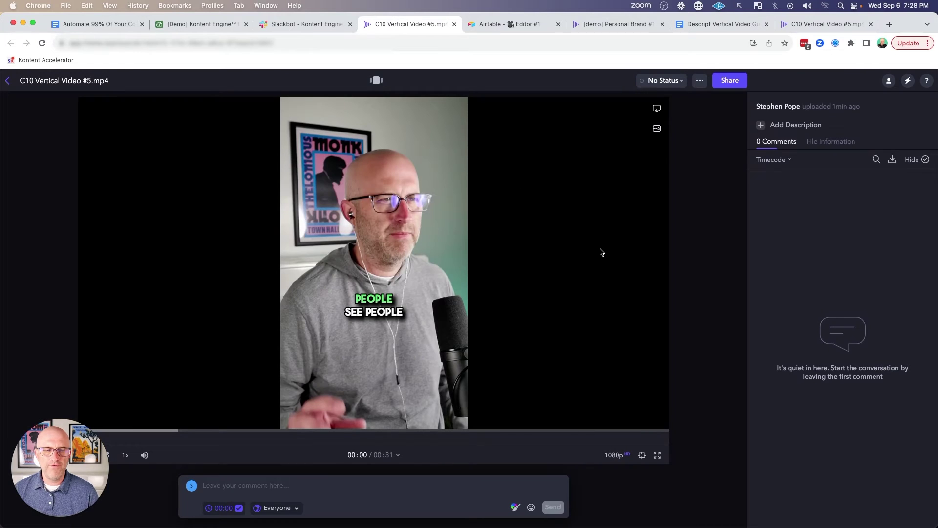
- Post an arrow-annotated 'please take this out' comment on the C10 video and set its status to In Progress
click(514, 508)
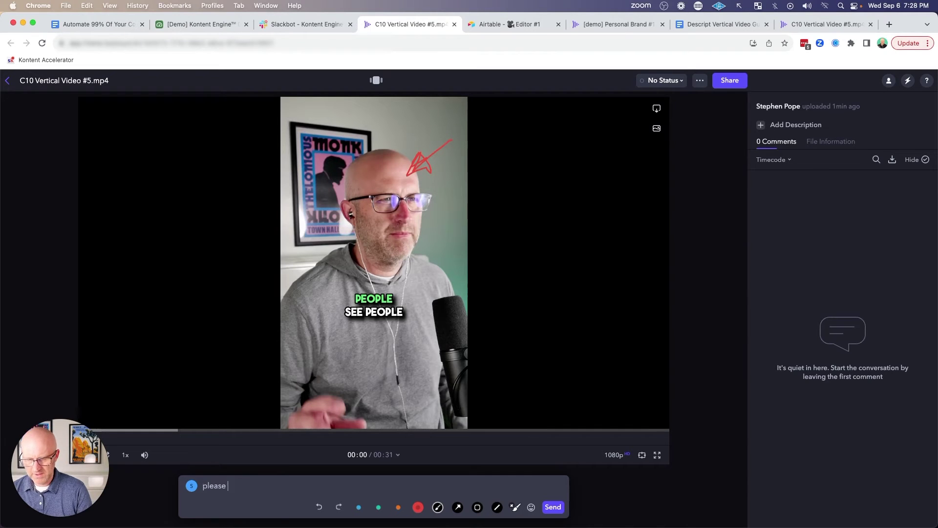
key(Return)
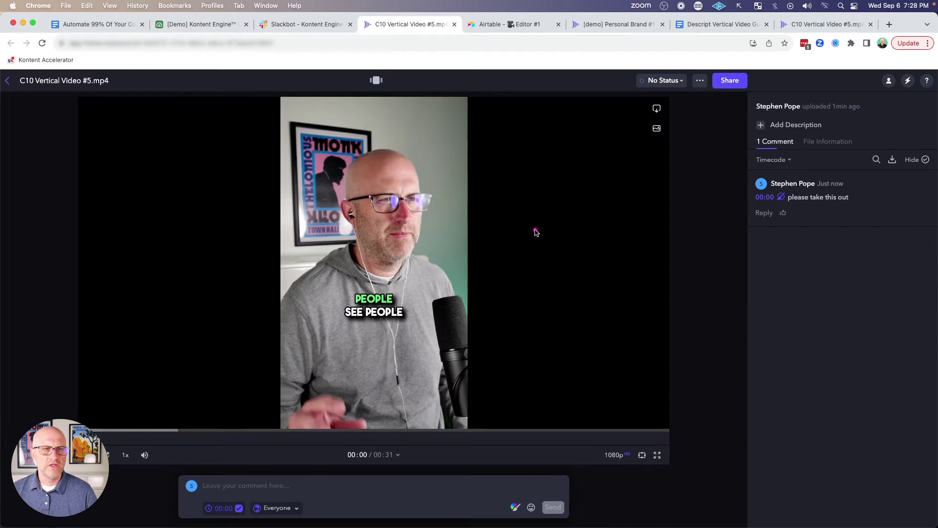
click(654, 83)
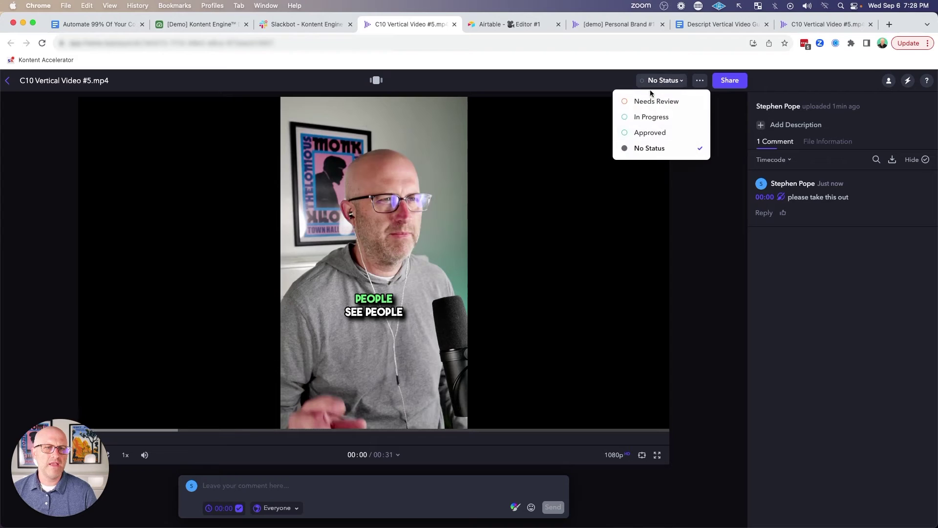
click(653, 118)
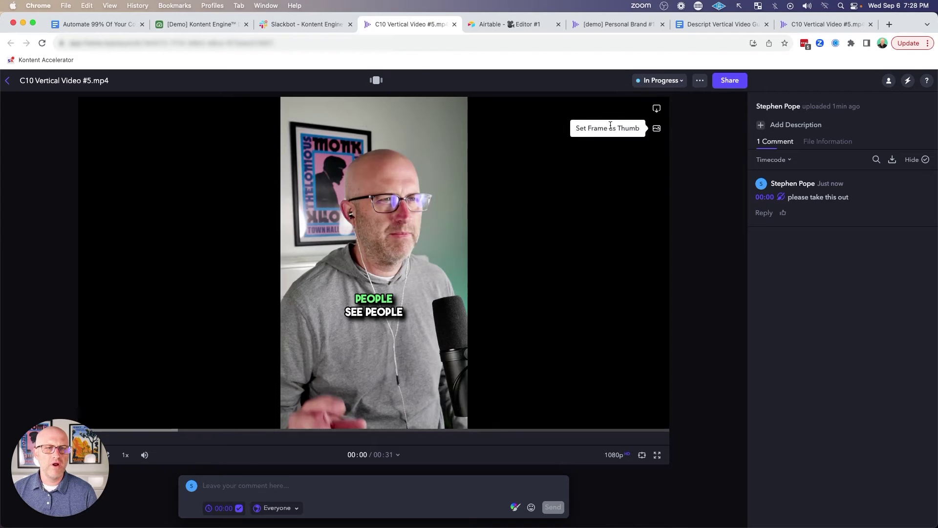
- Check C10's synced status in Airtable and the latest Slack message linking to Editor #1's records
click(206, 24)
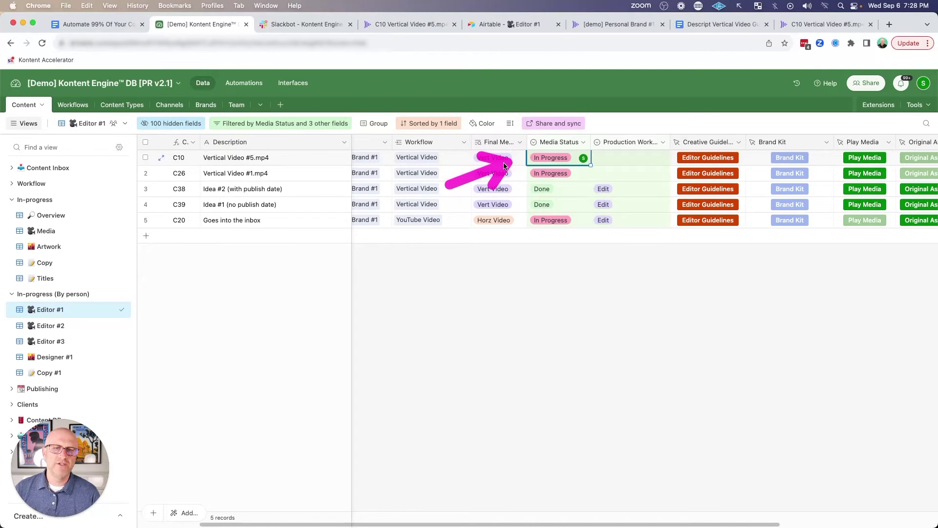
click(295, 24)
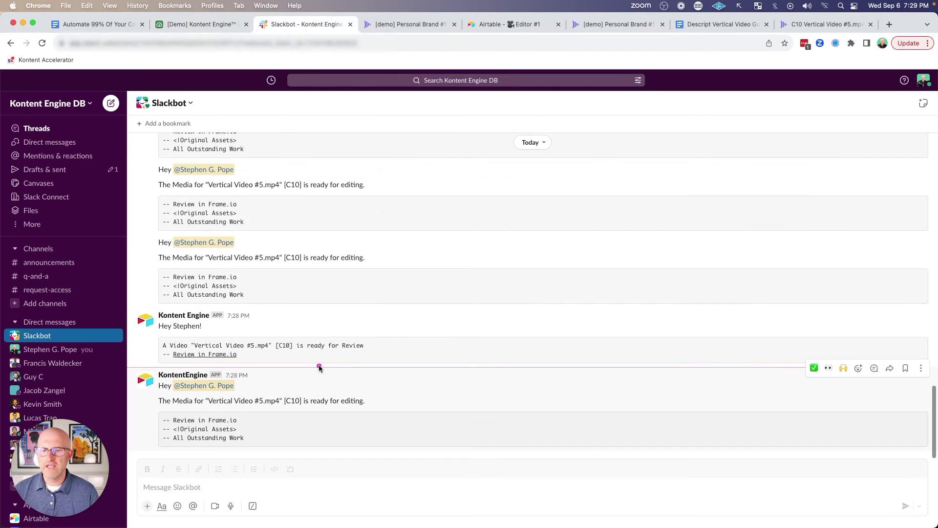
click(220, 429)
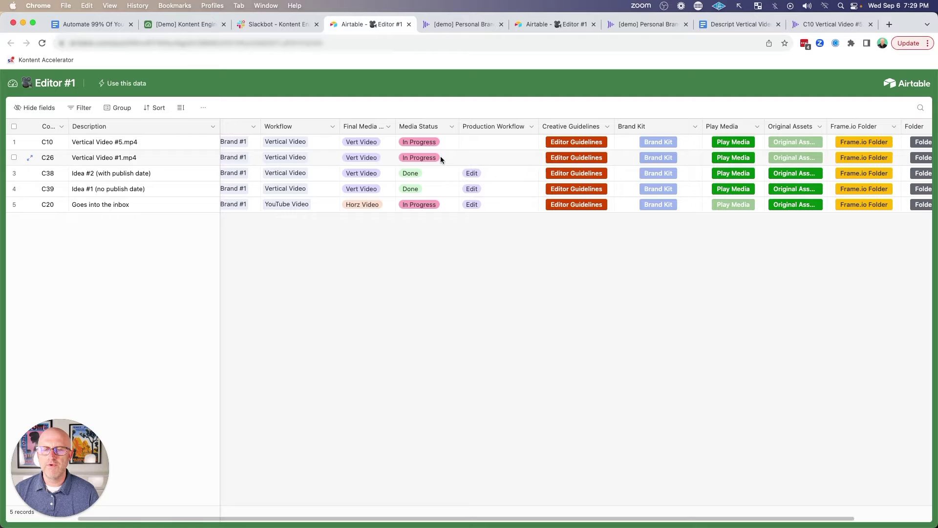
- In C10's Frame.io folder, open the newest Vertical Video #5.mp4 and set its status to Approved
click(864, 142)
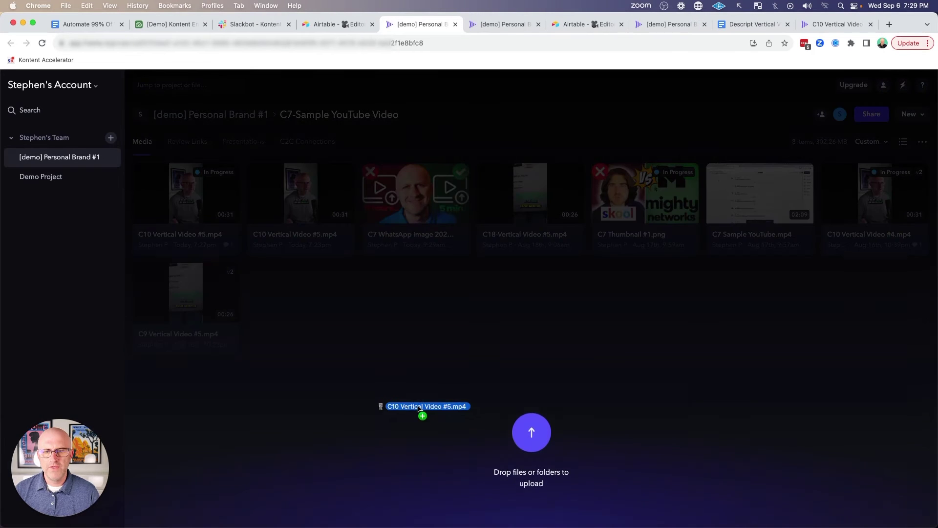
drag(377, 404, 377, 405)
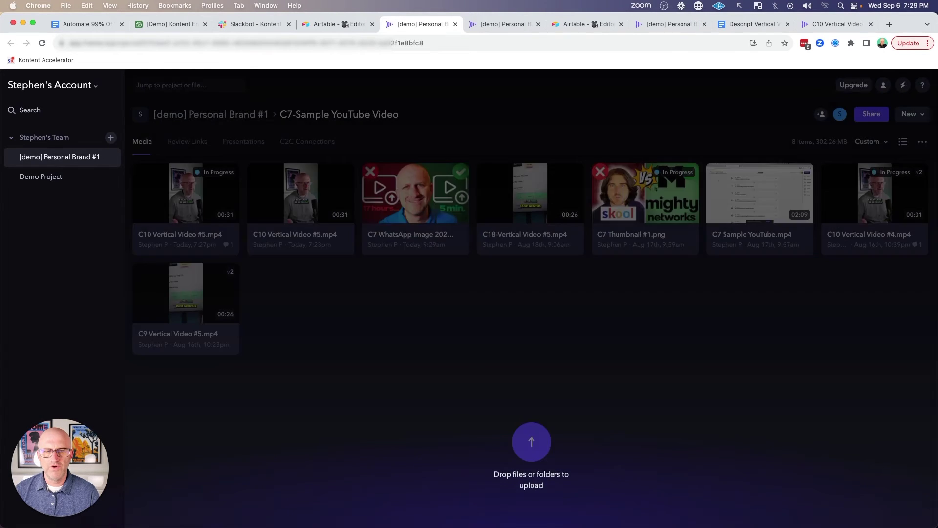
click(186, 193)
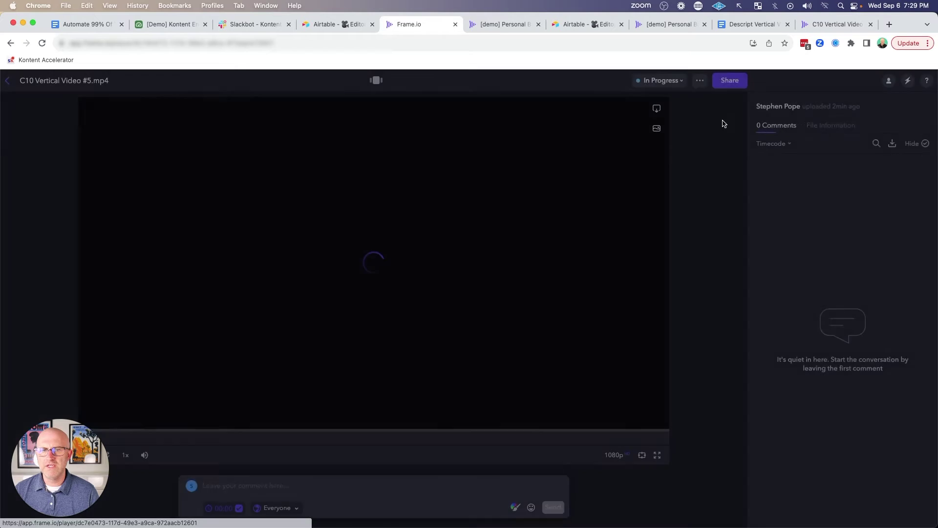
click(662, 80)
click(654, 131)
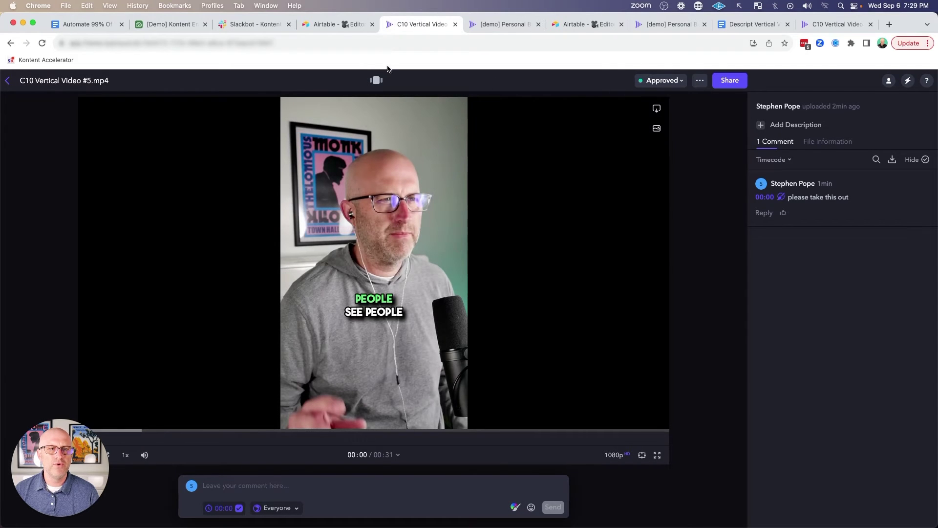
- Back in Airtable, verify Editor #1 now lists four records: C26, C38, C39 and C20
click(171, 25)
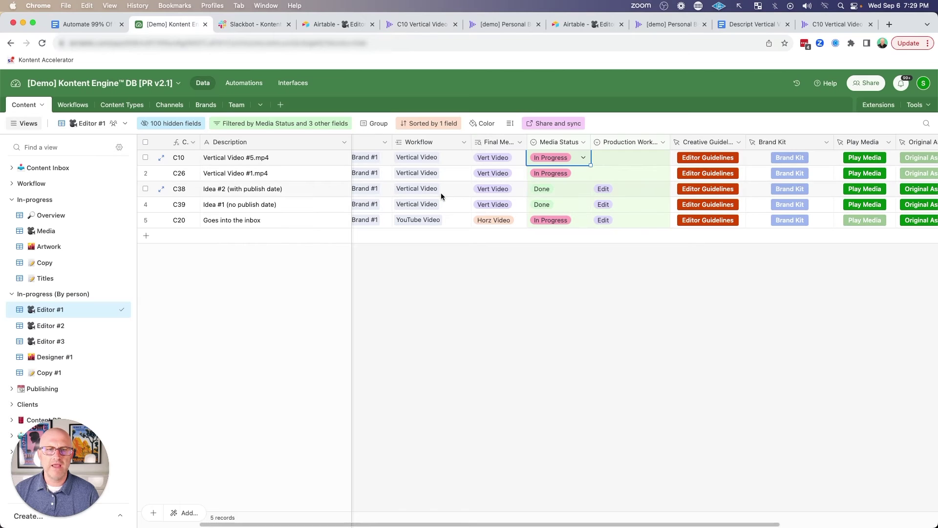
drag(430, 198, 516, 167)
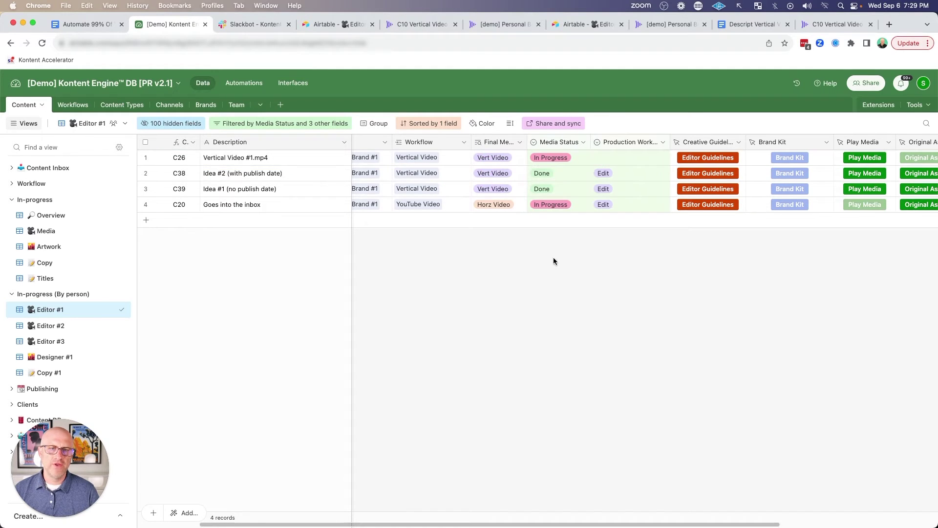
mouse_move(288, 224)
mouse_down()
mouse_move(159, 158)
mouse_move(200, 205)
mouse_up()
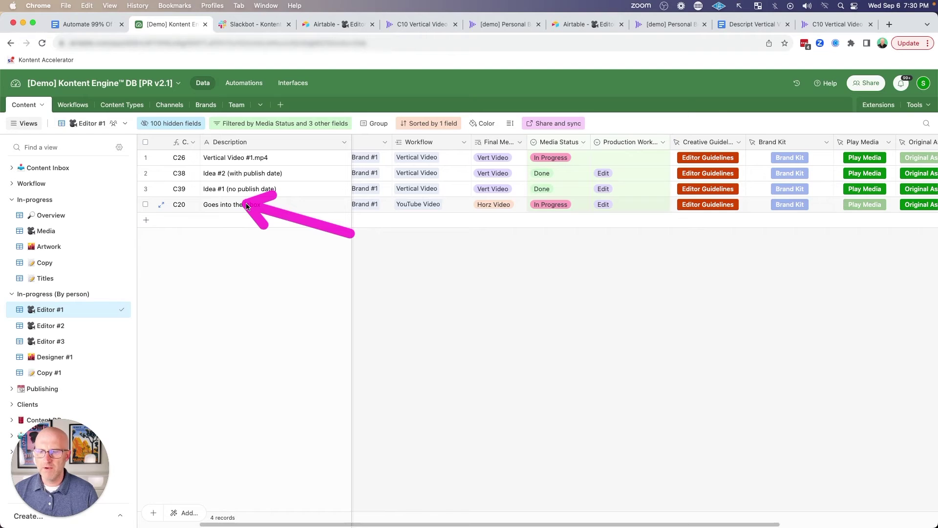
- Collapse the In-progress view groups and open the Client X view under Clients
click(11, 199)
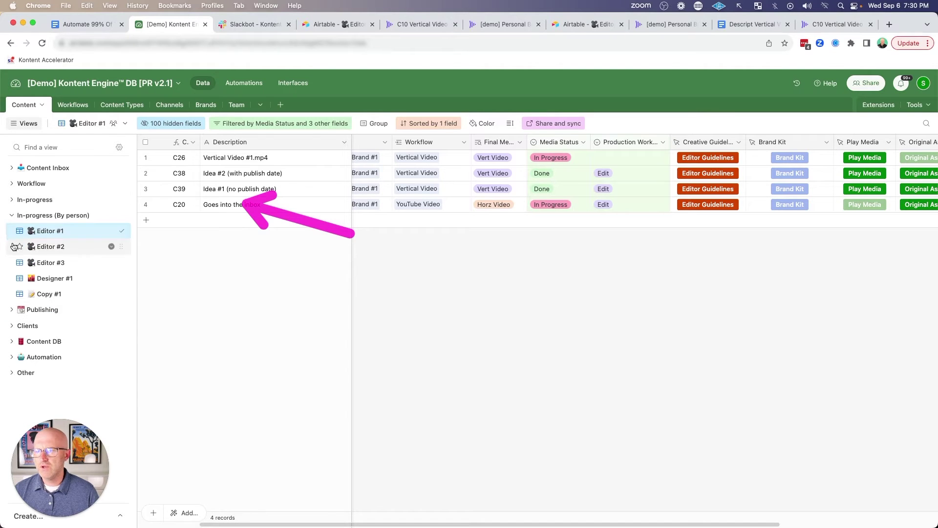
click(11, 217)
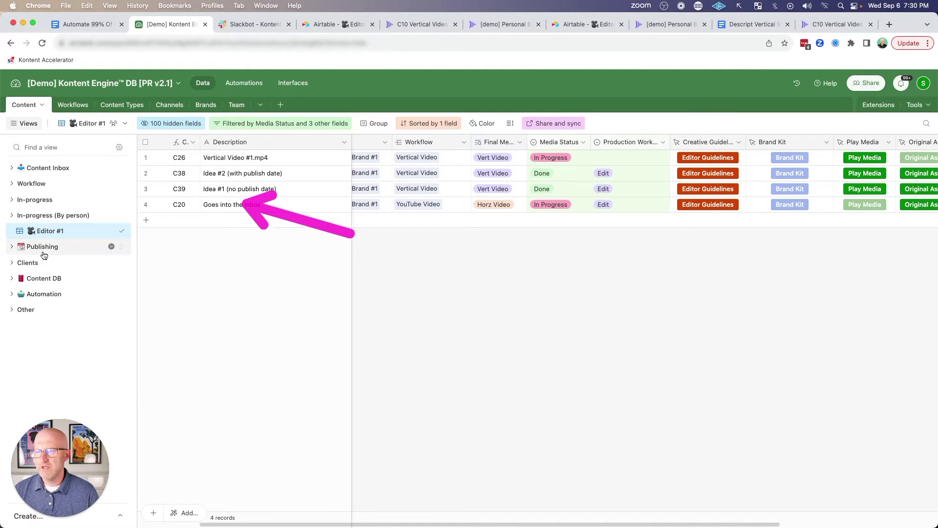
click(11, 264)
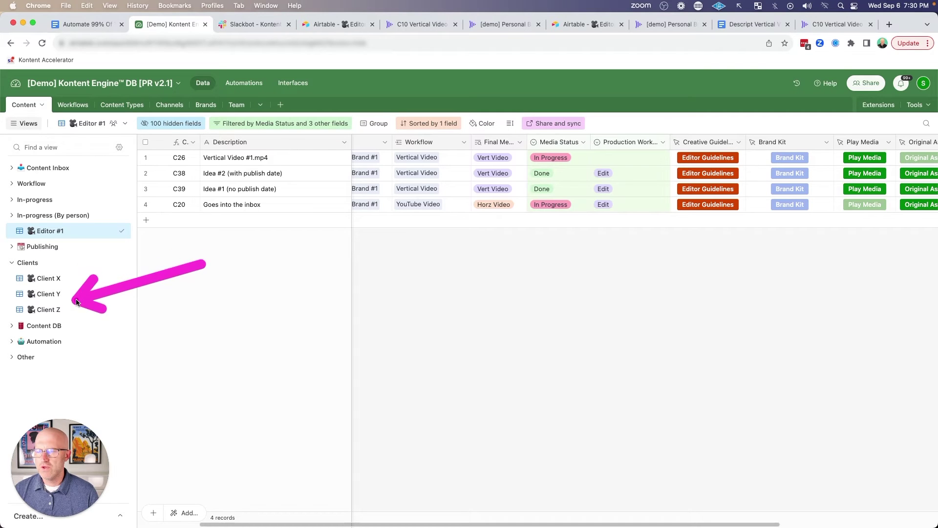
click(49, 278)
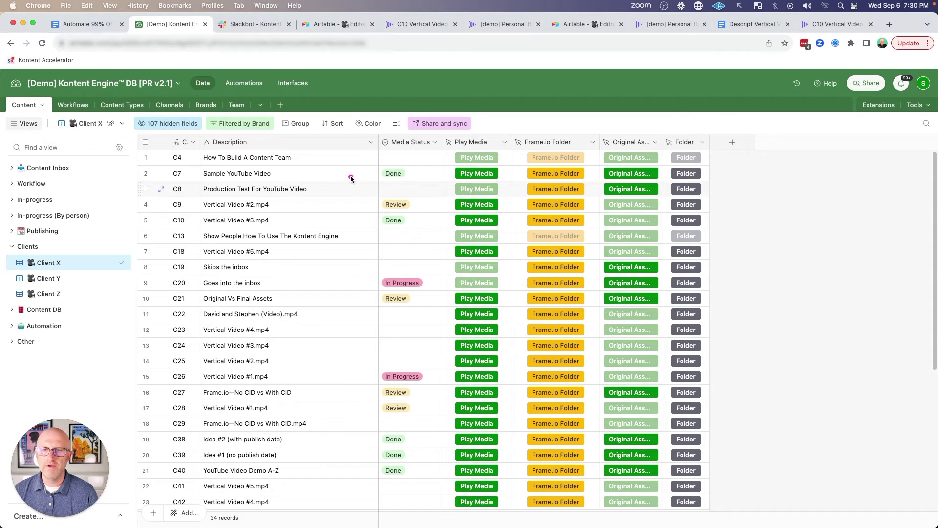
- Open the shared read-only Client X view, play row C9's video in Frame.io, then return to Airtable
click(431, 123)
click(466, 163)
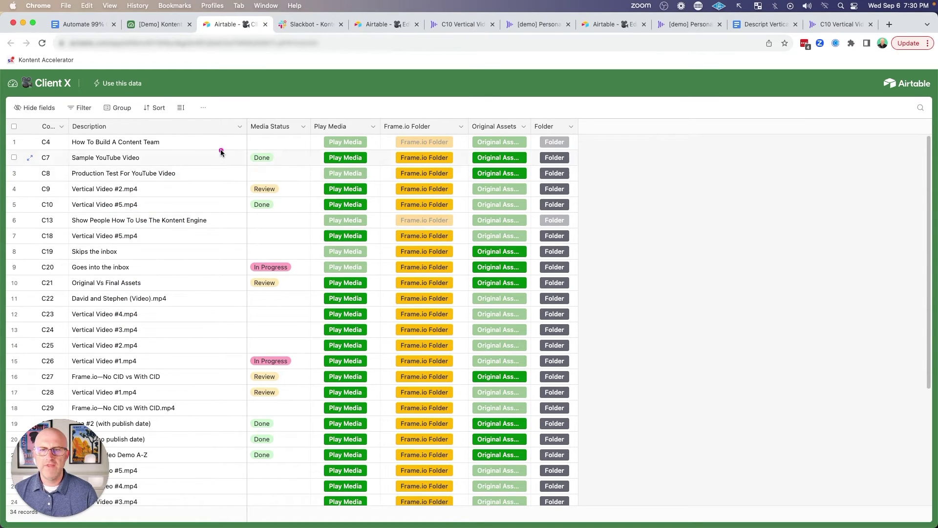
click(342, 189)
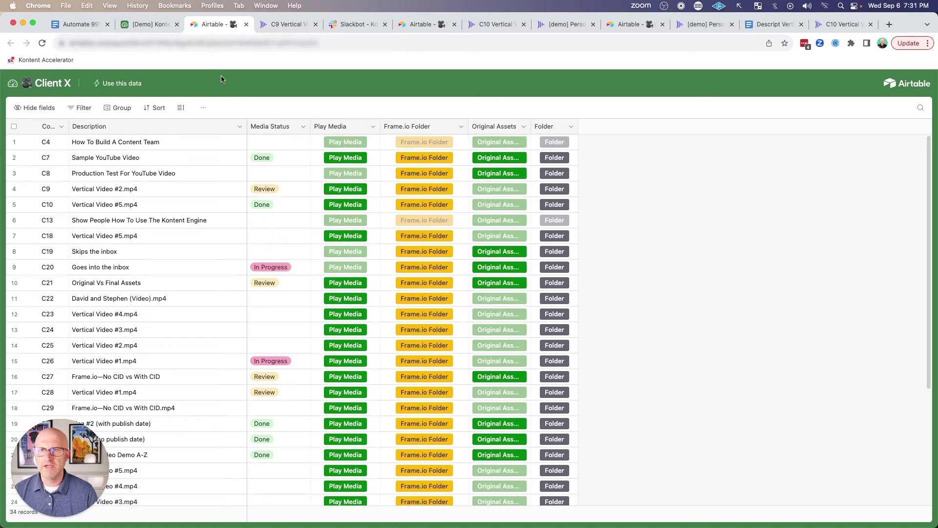
click(215, 24)
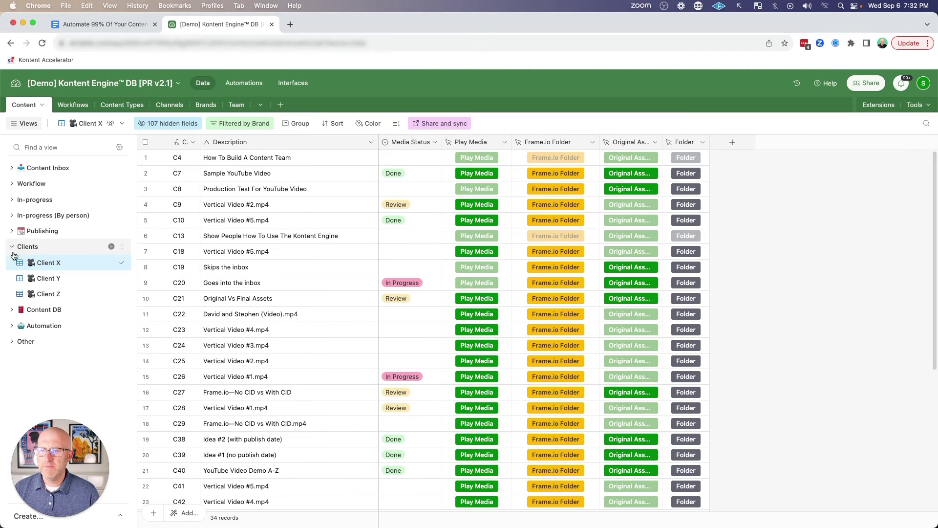
- Browse the Content DB's All Content records, then switch to the Tag Content view
click(12, 248)
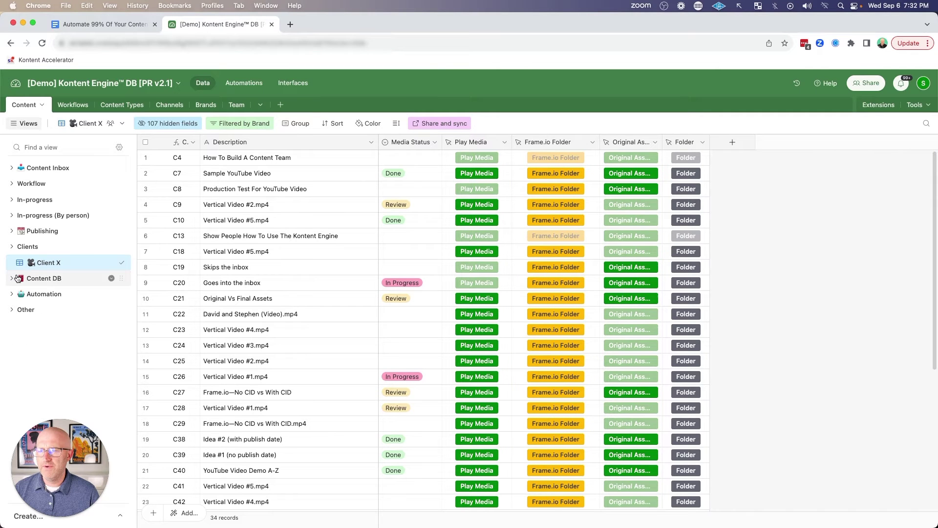
click(22, 281)
click(54, 310)
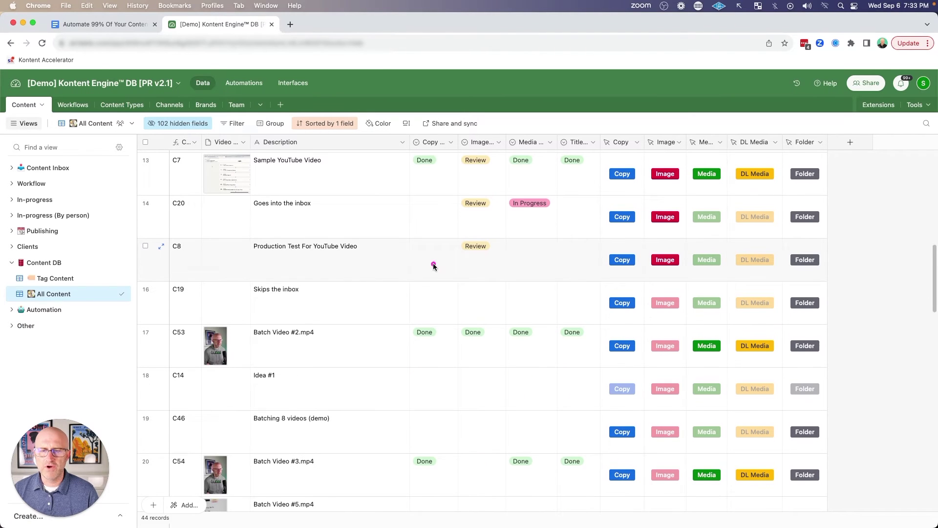
mouse_move(420, 253)
mouse_down()
mouse_move(255, 208)
mouse_move(244, 351)
mouse_move(200, 216)
mouse_up()
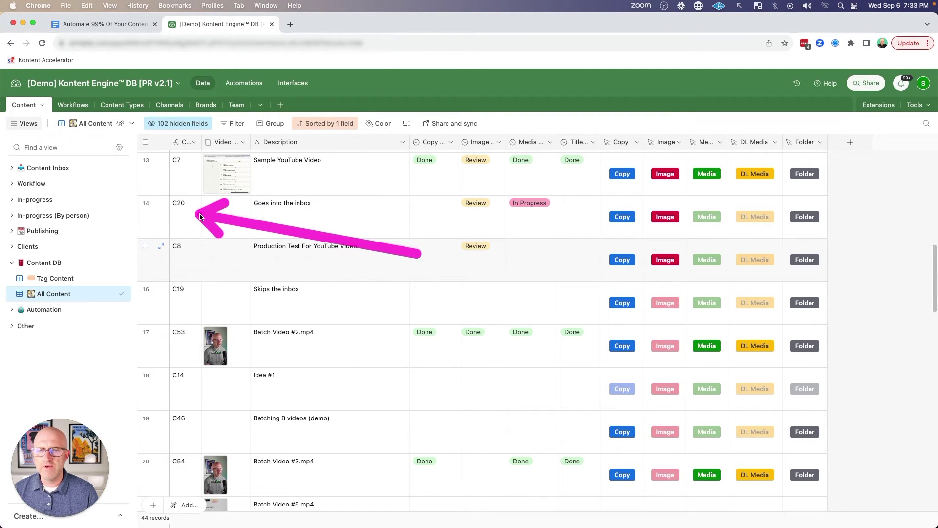
scroll(309, 297, down, 5)
scroll(308, 299, up, 12)
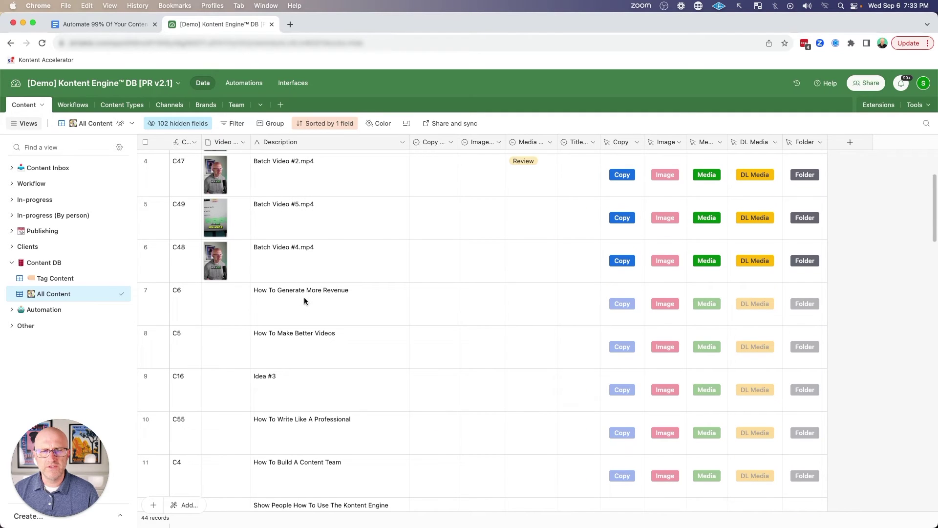
key(super+bracketleft)
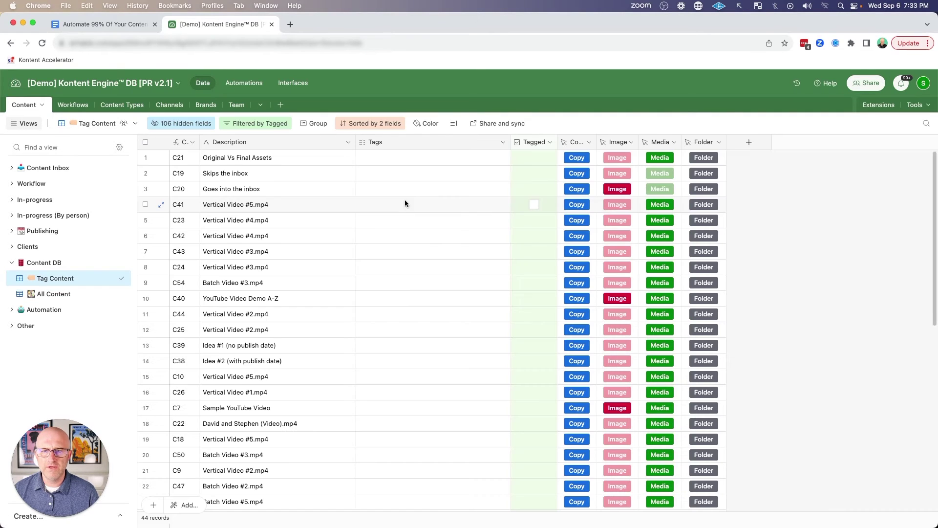
- Add the Persuasive Video tag to row C21
drag(277, 181, 338, 149)
click(375, 160)
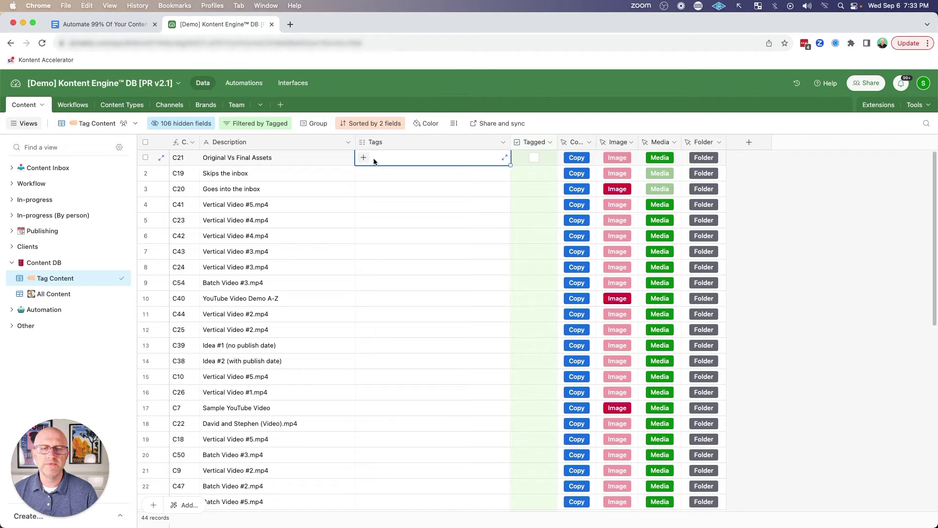
click(363, 159)
drag(508, 166, 433, 194)
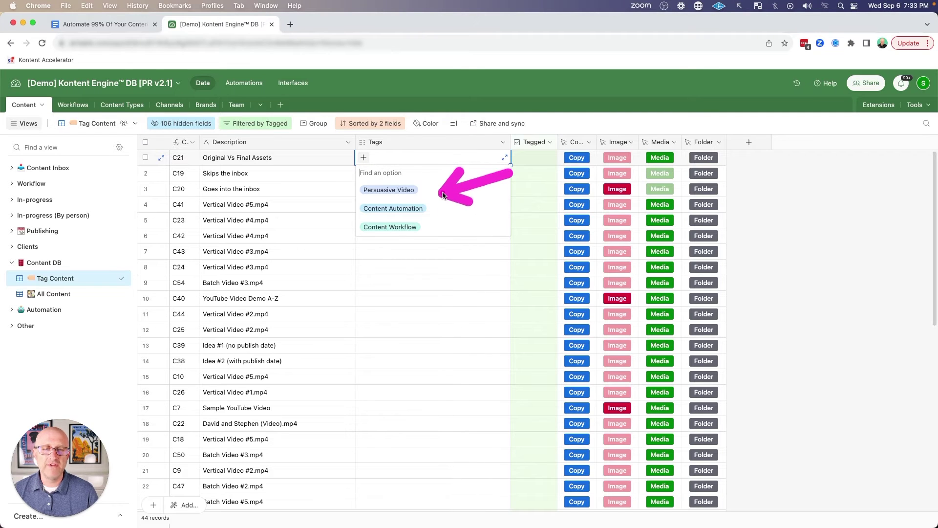
click(390, 190)
- Add the Content Automation tag to row C19 and show the base's extensions
click(378, 173)
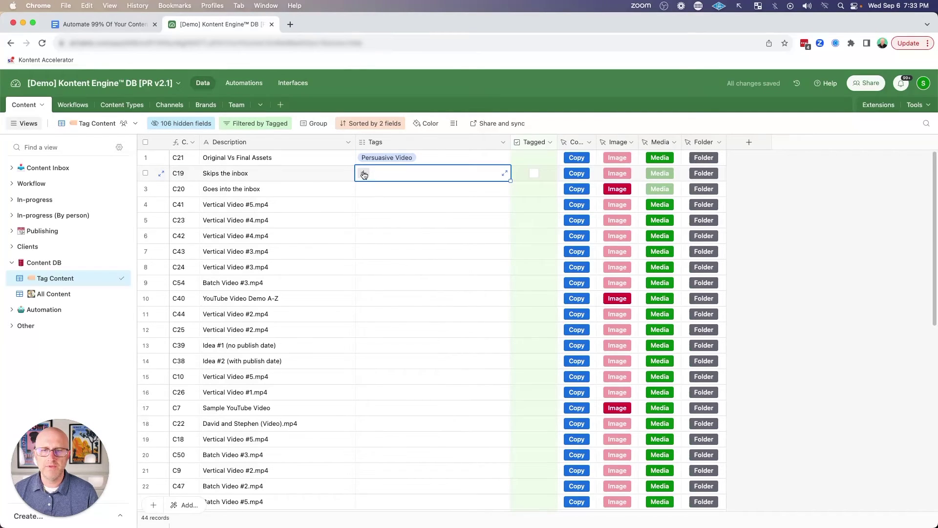
click(364, 173)
click(394, 226)
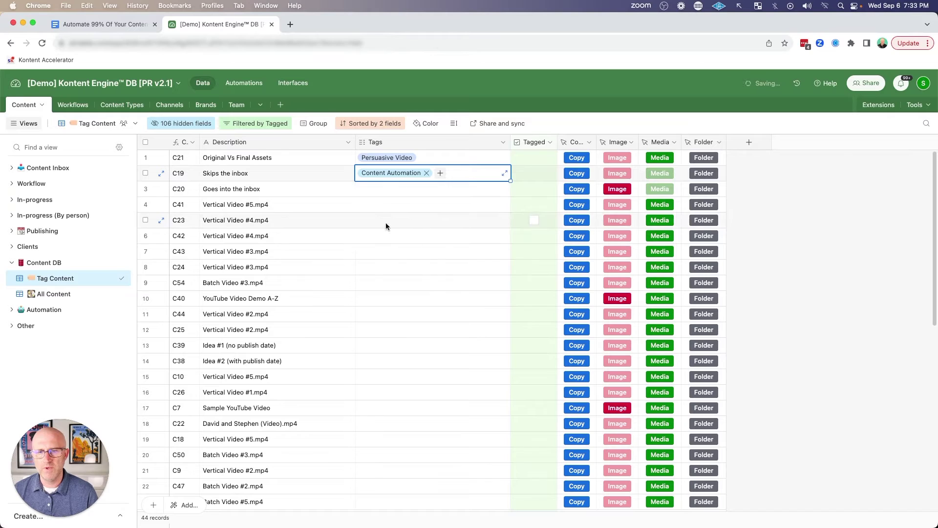
click(846, 187)
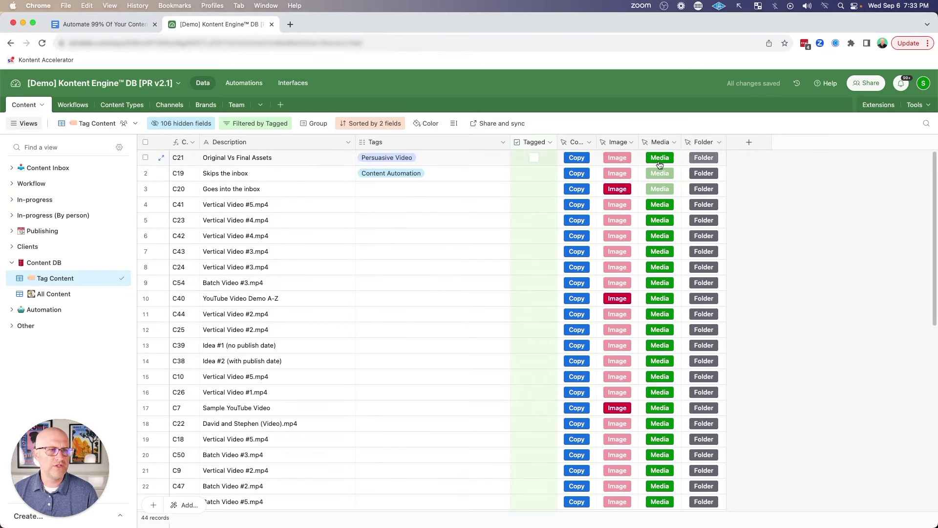
click(875, 106)
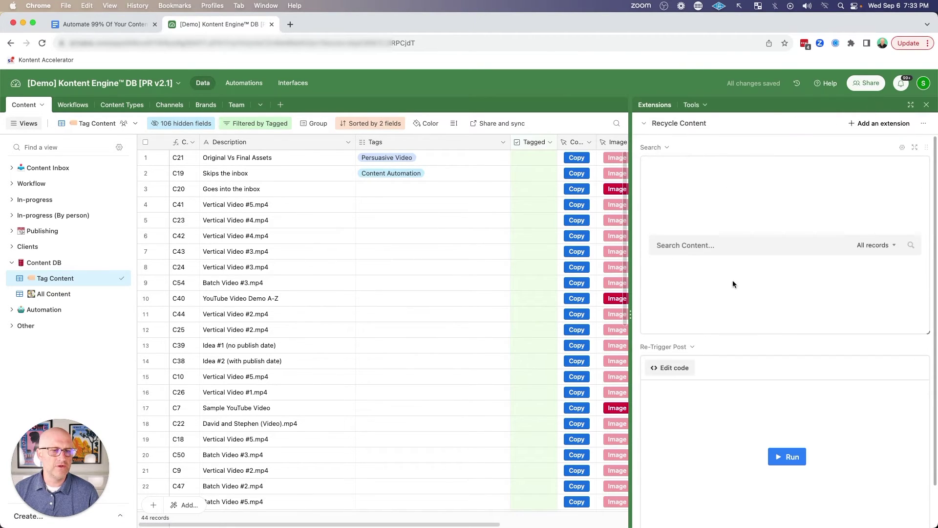
- Search the Recycle Content extension for 'Persuasive video' to locate record C21
click(702, 245)
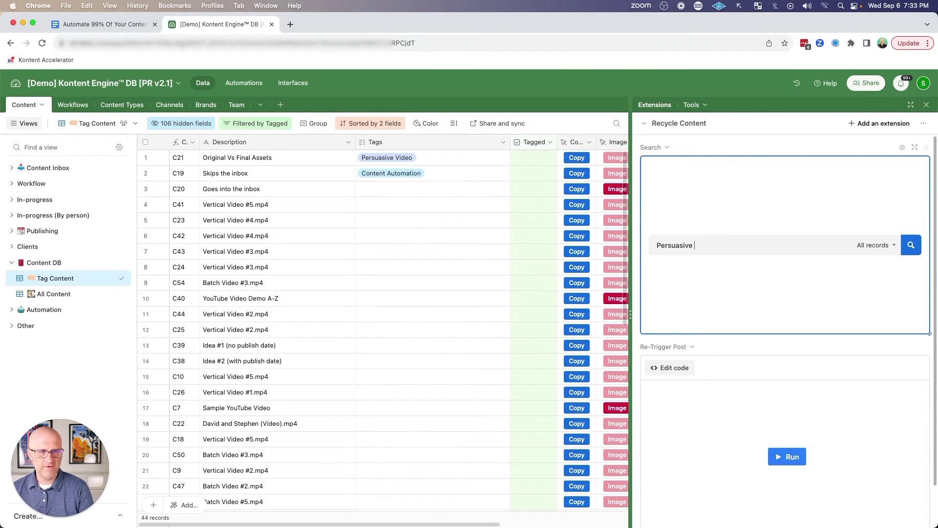
text(Persuasive video)
key(Return)
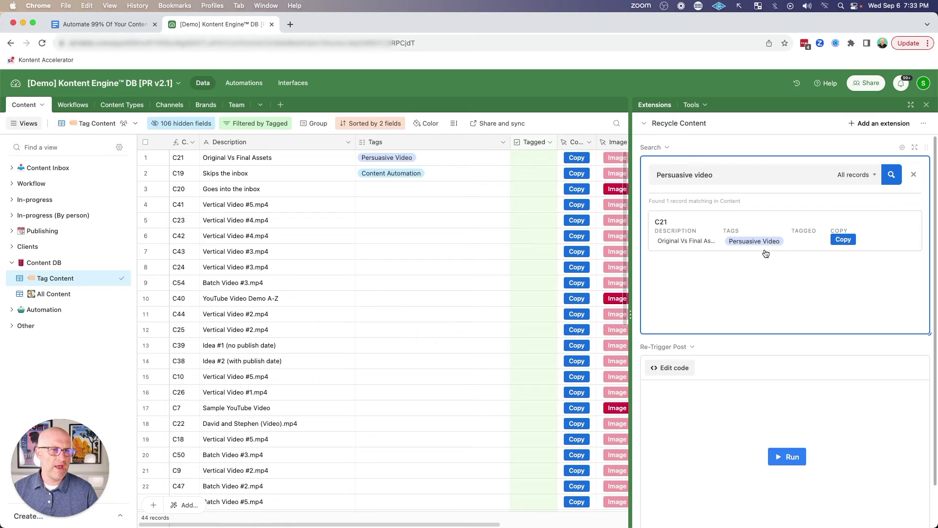
mouse_move(754, 314)
mouse_down()
mouse_move(687, 258)
mouse_move(735, 252)
mouse_move(742, 262)
mouse_up()
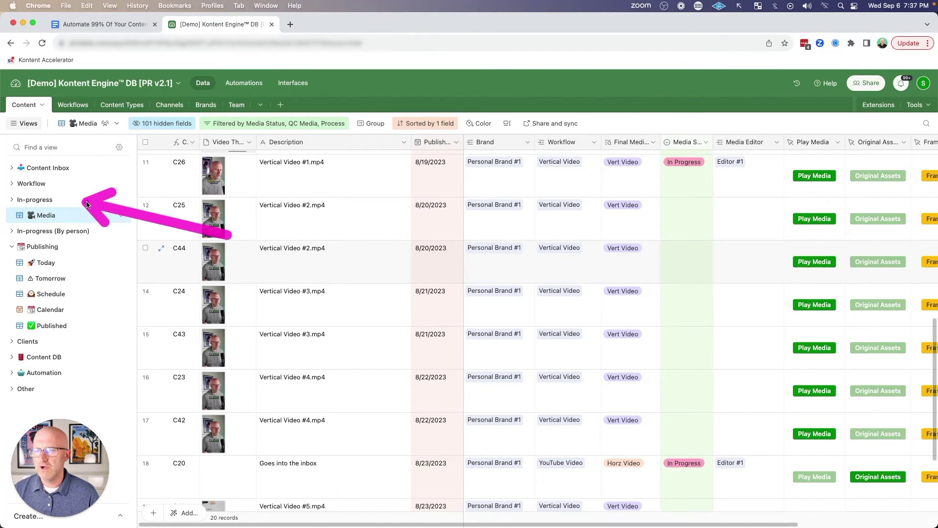
- Open the Publishing Today view and look over its records grouped by brand and workflow
drag(87, 204, 95, 233)
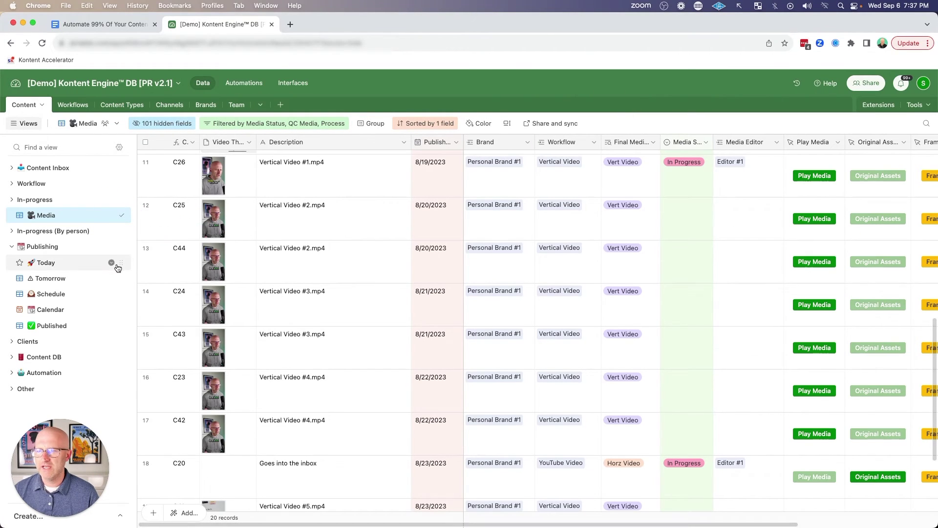
mouse_move(169, 266)
mouse_down()
mouse_move(75, 253)
mouse_move(44, 276)
mouse_up()
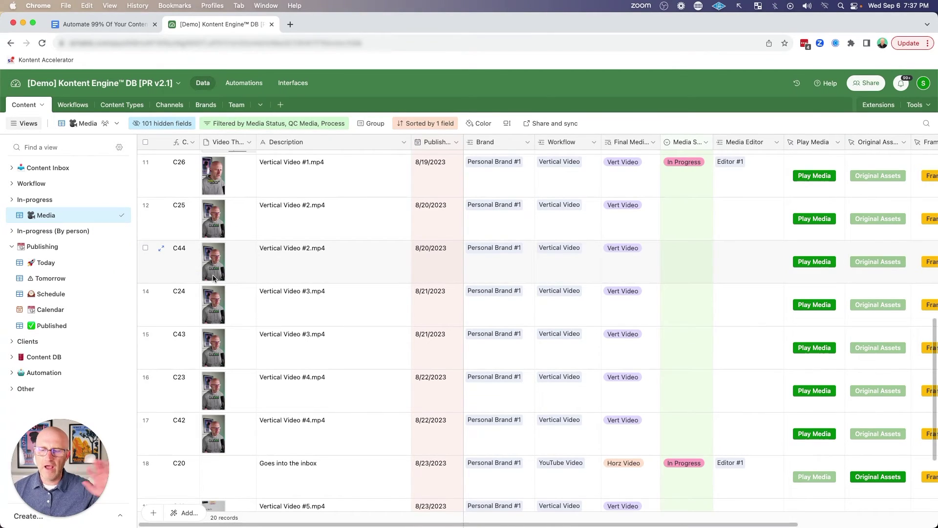
drag(161, 272, 98, 246)
mouse_move(158, 290)
mouse_down()
mouse_move(100, 276)
mouse_move(102, 266)
mouse_up()
click(68, 266)
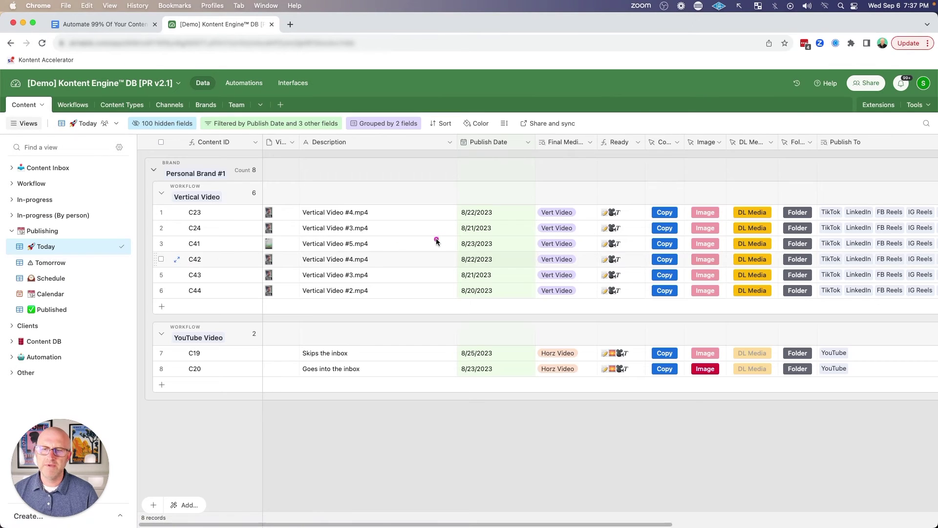
mouse_move(424, 225)
mouse_down()
mouse_move(288, 215)
mouse_move(237, 281)
mouse_up()
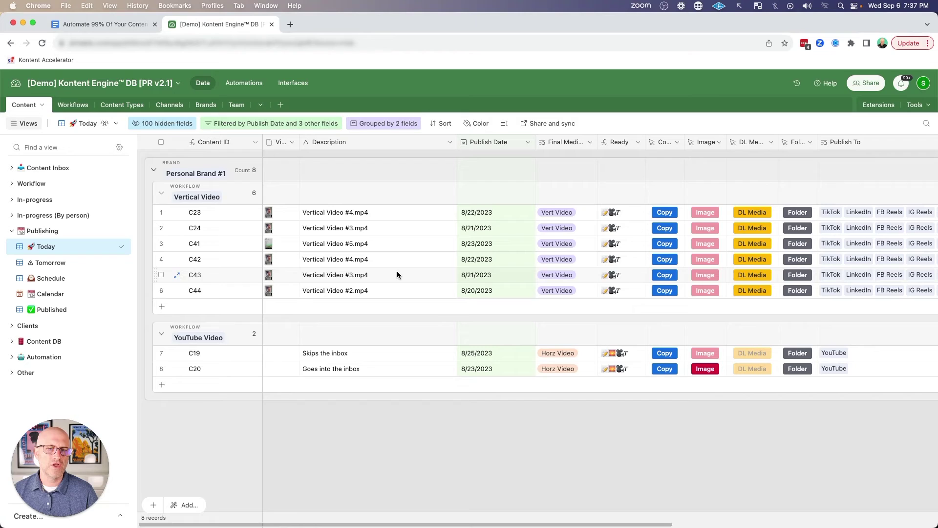
mouse_move(440, 179)
mouse_down()
mouse_move(574, 198)
mouse_move(586, 220)
mouse_move(585, 273)
mouse_move(585, 204)
mouse_up()
drag(246, 187, 211, 195)
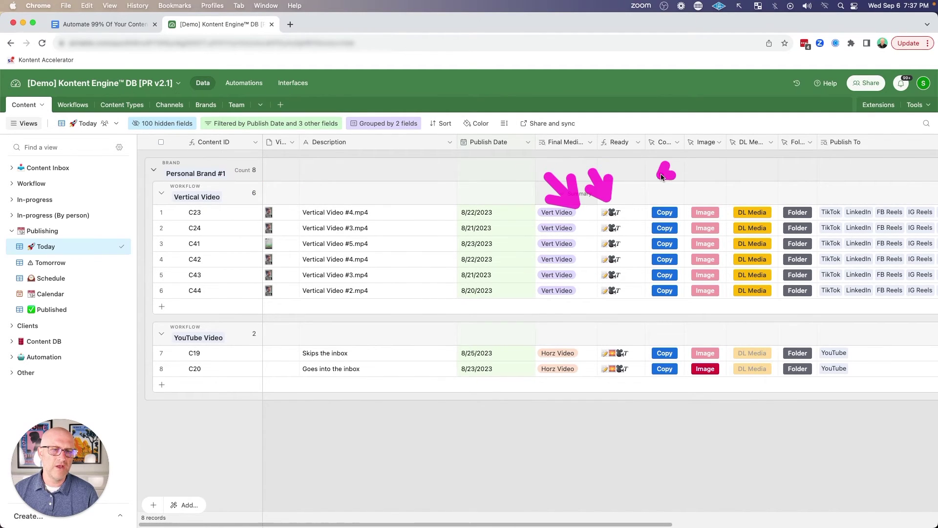
mouse_move(504, 187)
mouse_down()
mouse_move(594, 227)
mouse_move(591, 255)
mouse_up()
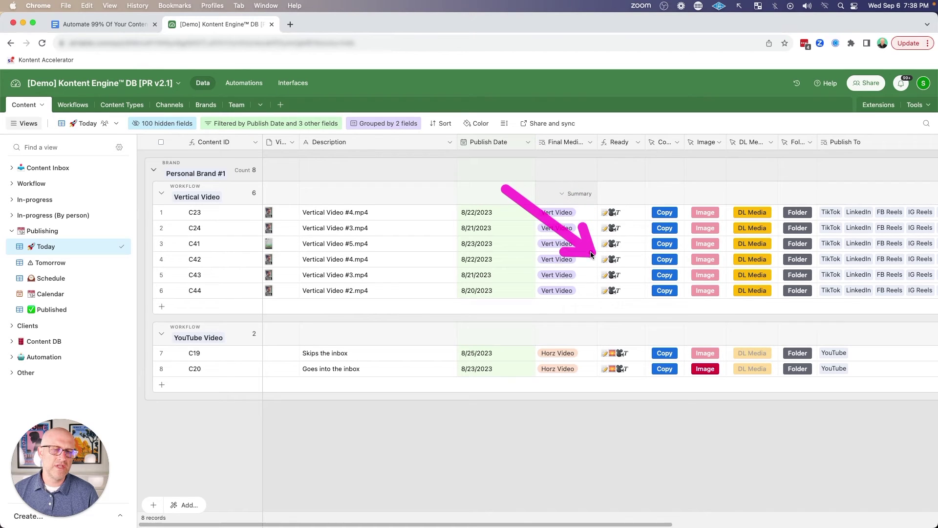
drag(157, 195, 46, 215)
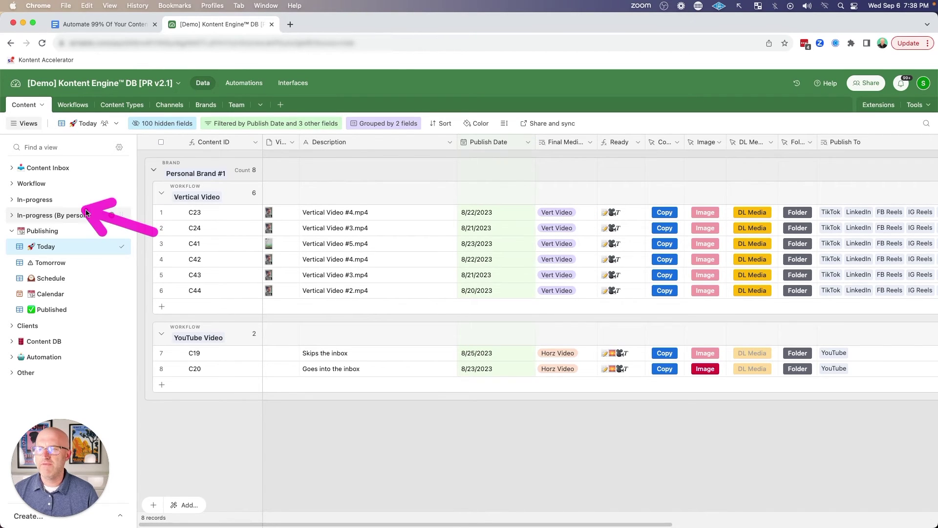
- Open the In-progress Media view and set C23's Media Status to Done
click(20, 201)
drag(161, 259, 73, 234)
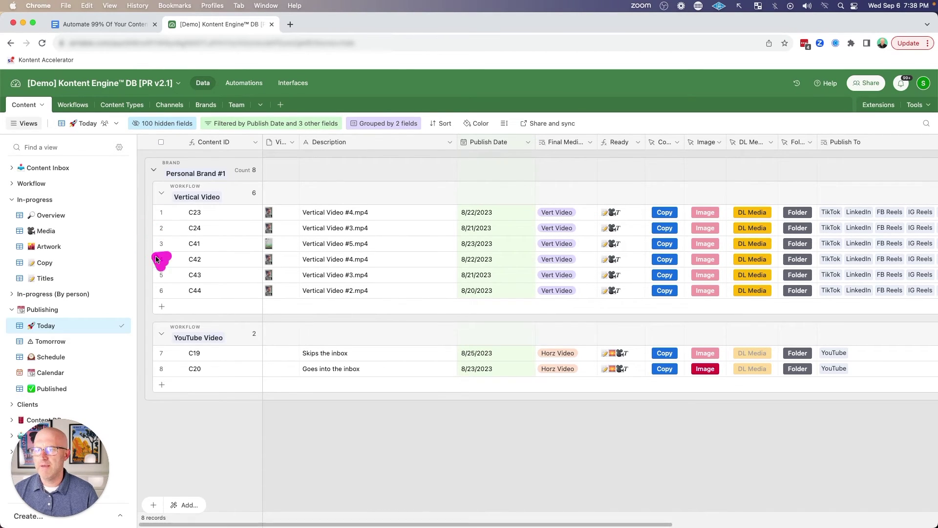
click(49, 233)
scroll(293, 269, down, 3)
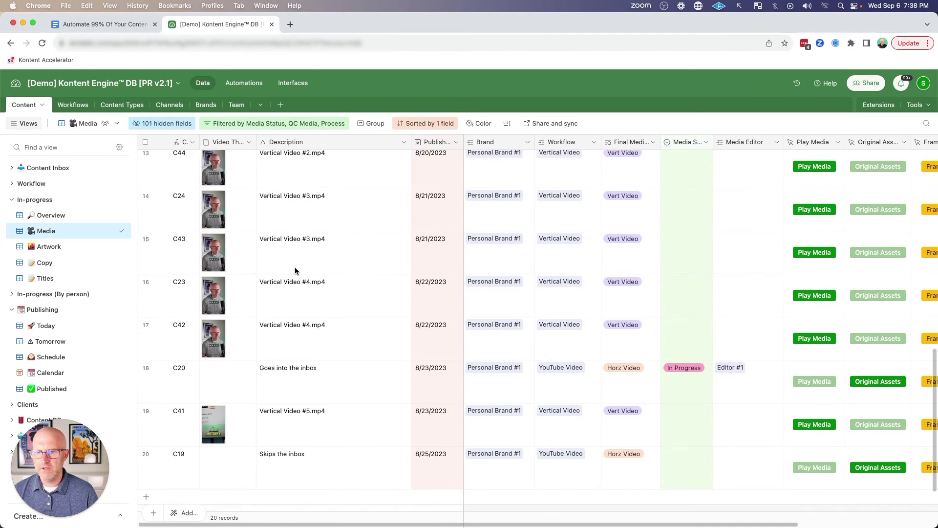
scroll(218, 327, up, 3)
drag(318, 195, 215, 289)
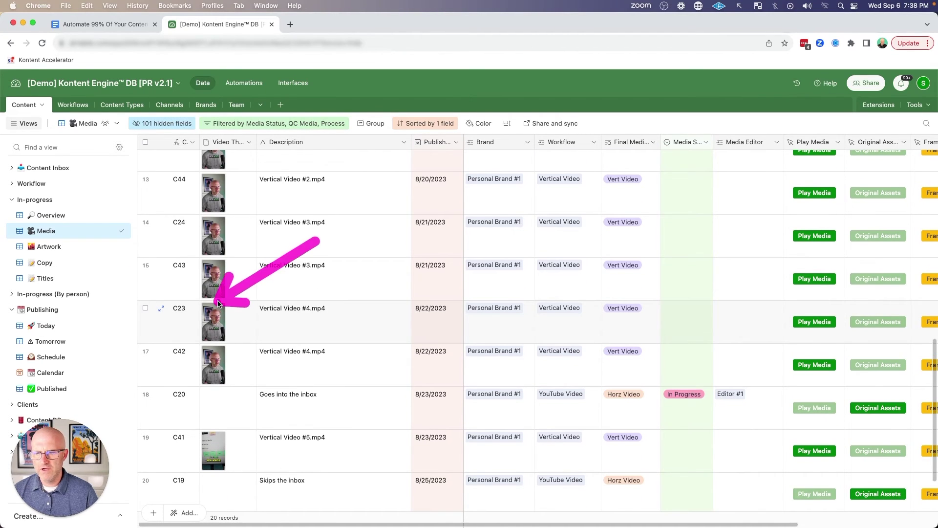
click(677, 316)
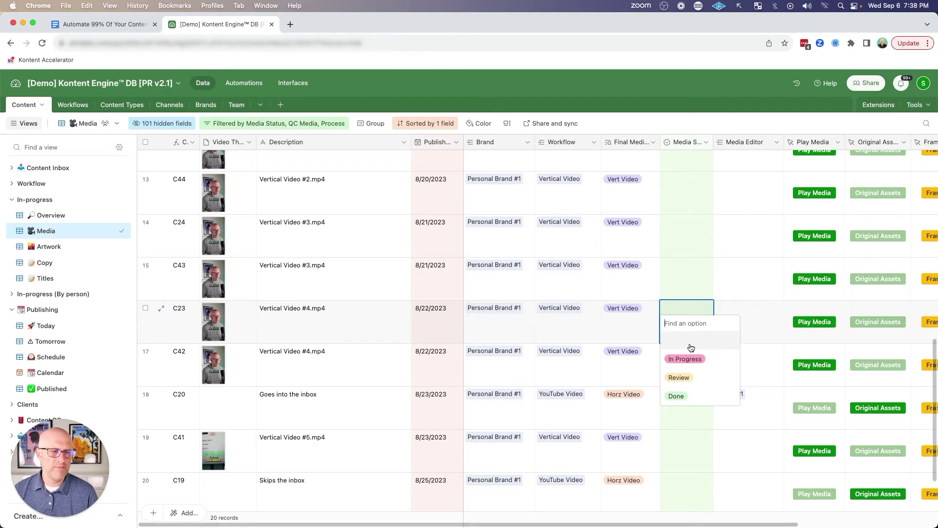
click(682, 394)
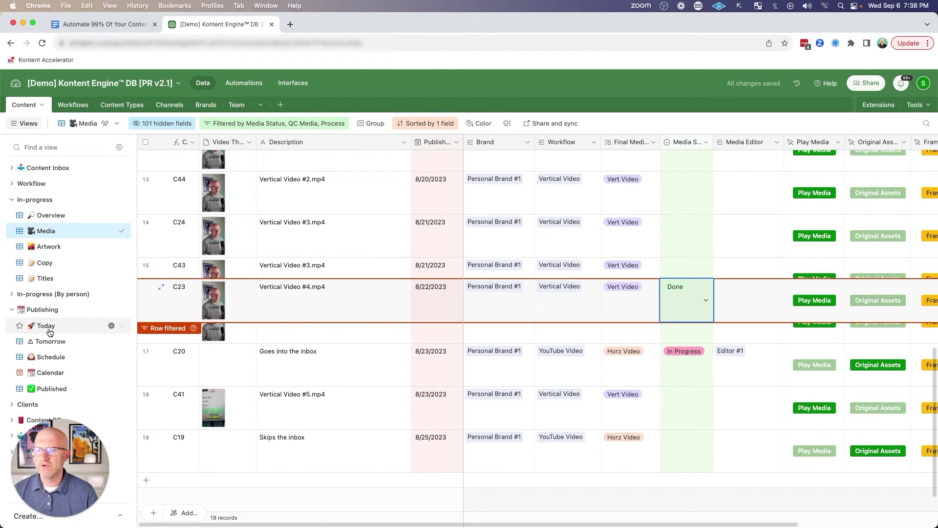
- Set C23's Copy Status to Done in the Copy view
click(55, 326)
drag(562, 200, 597, 211)
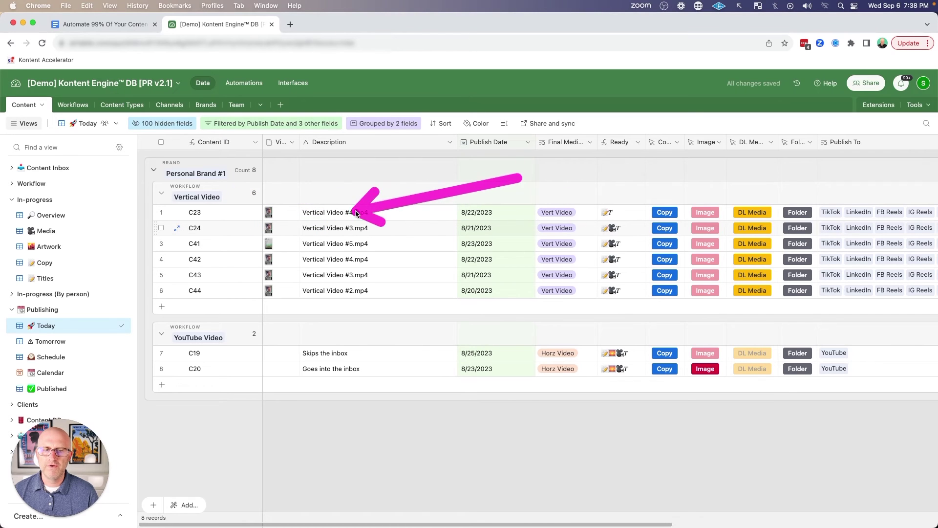
click(45, 262)
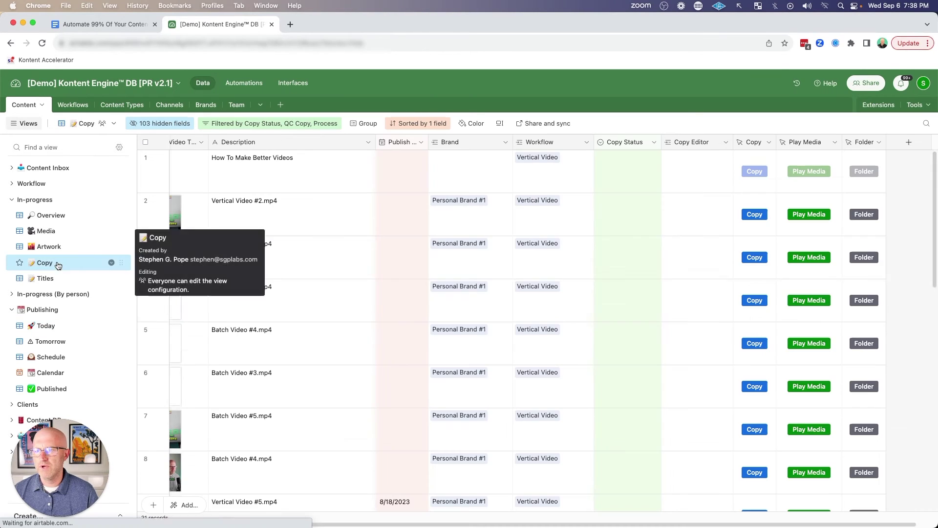
scroll(685, 266, down, 10)
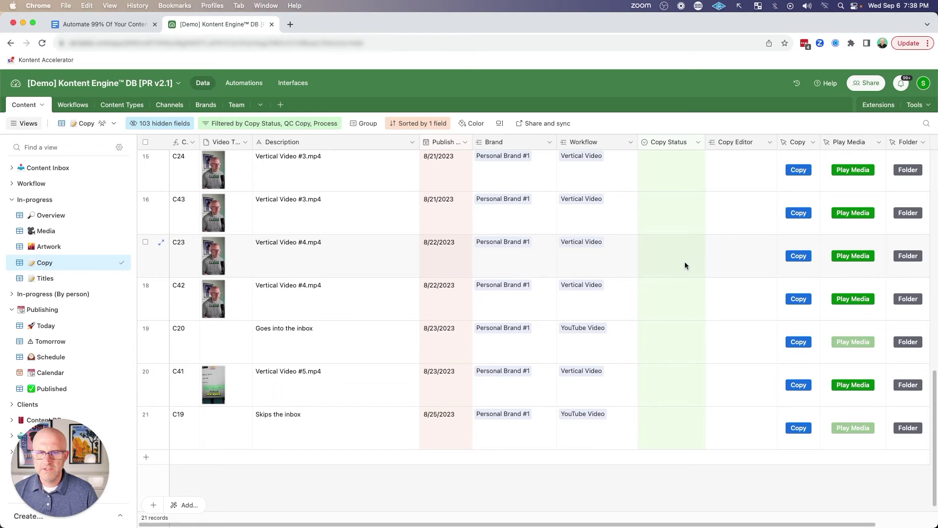
click(680, 256)
click(667, 329)
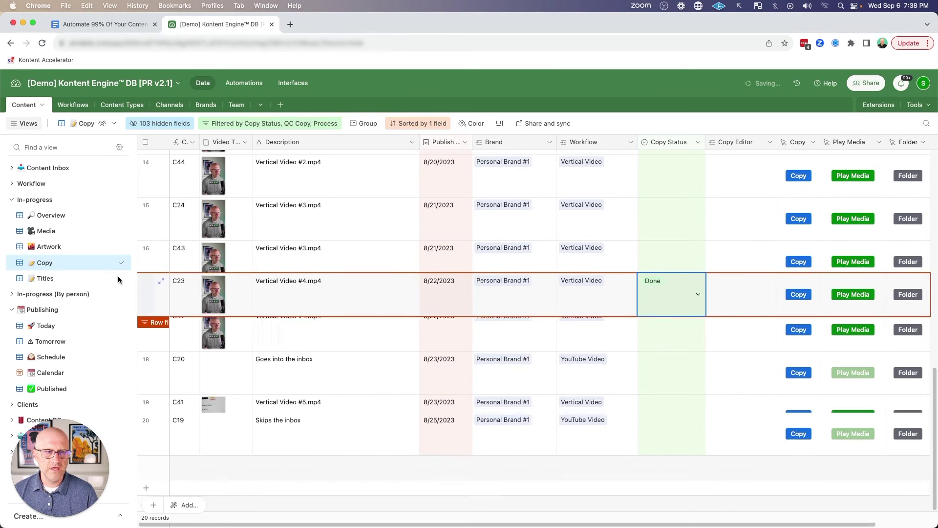
- Title C23 'This Is The Title' and set its Title Status to Done
click(79, 282)
scroll(270, 264, down, 5)
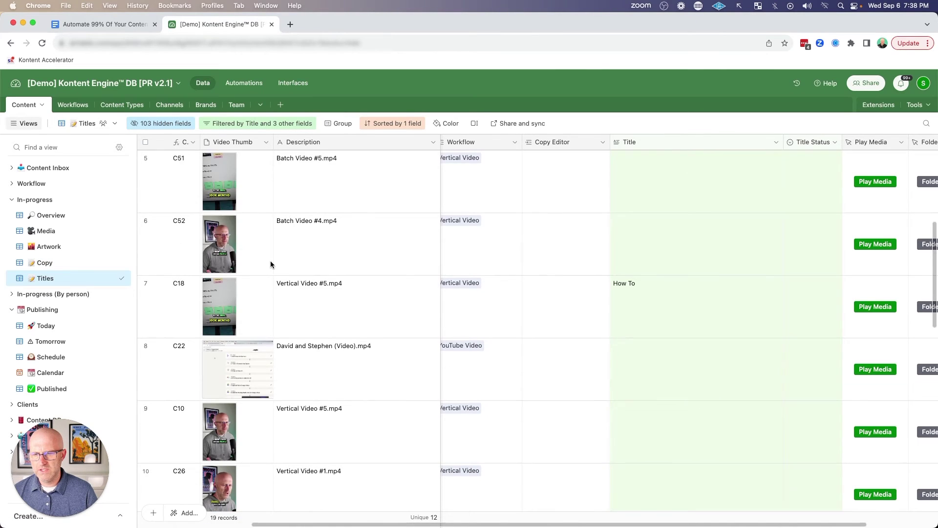
scroll(271, 264, down, 3)
scroll(271, 265, down, 5)
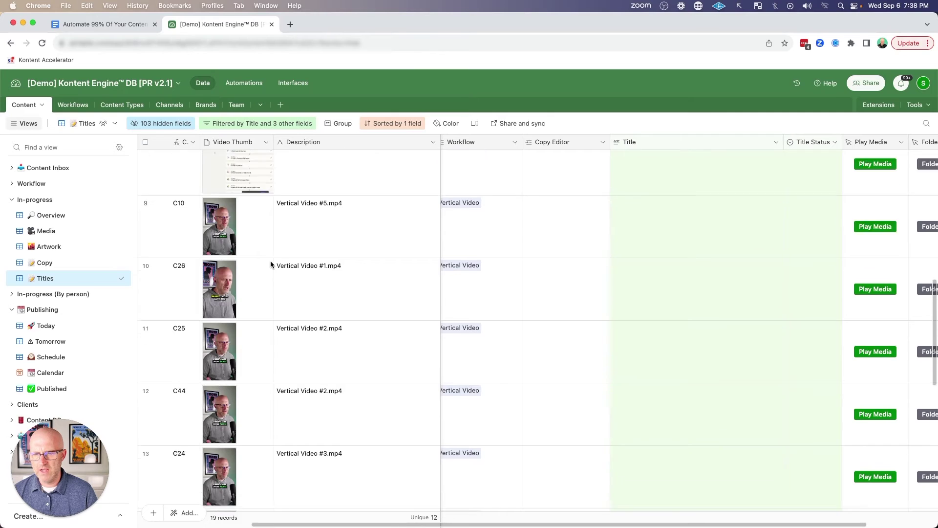
double_click(650, 395)
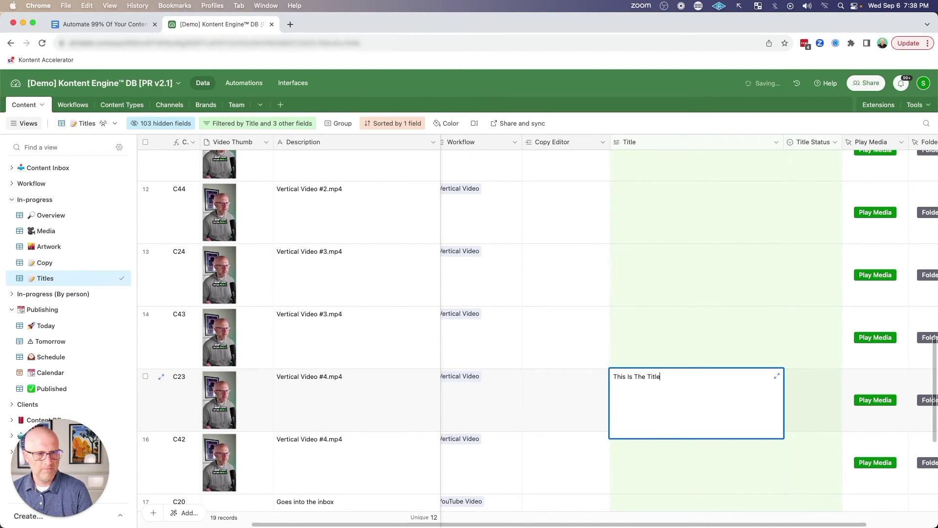
click(807, 390)
click(807, 389)
click(812, 447)
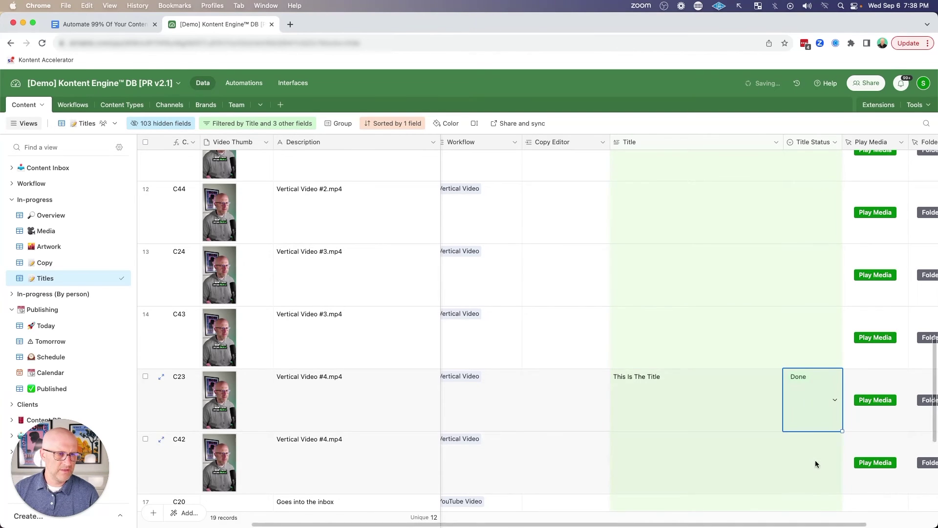
- Change C23's publish date to the 7th (9/7/2023) from the Today view
click(46, 325)
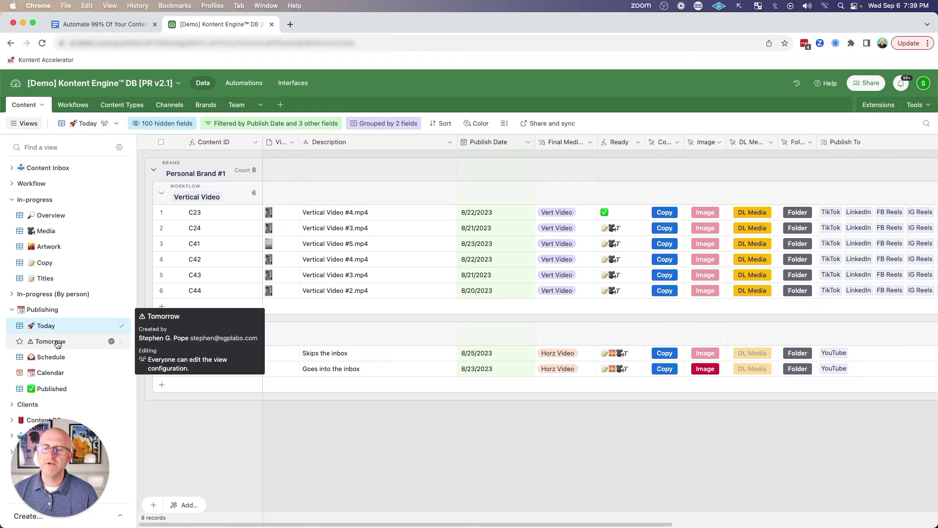
click(91, 342)
click(58, 325)
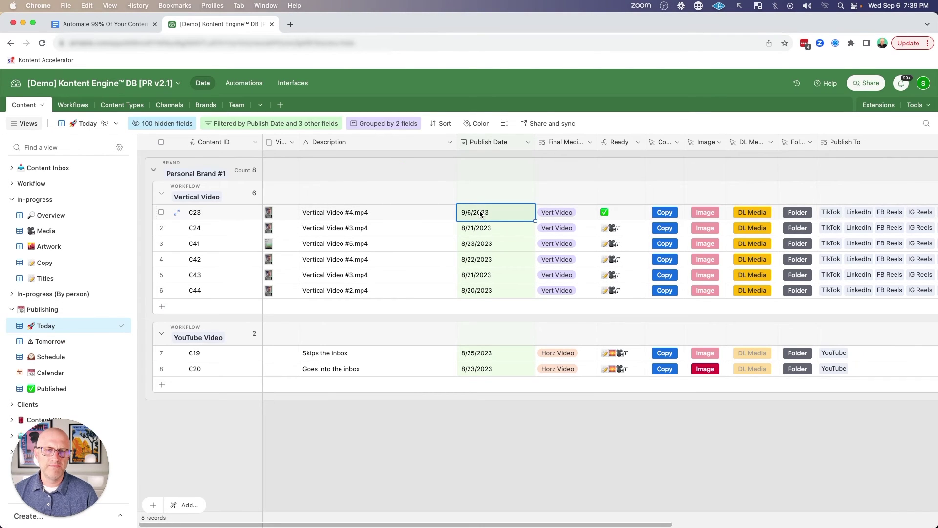
click(481, 213)
click(535, 274)
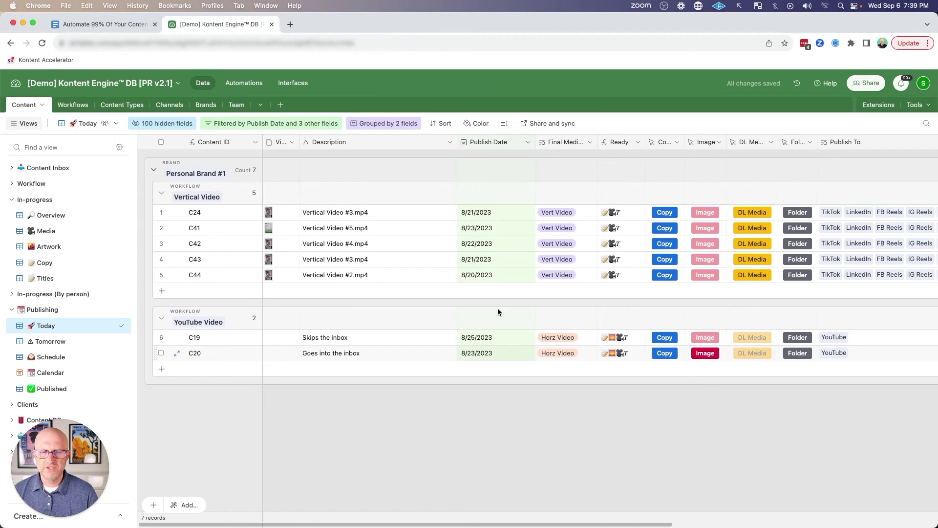
- Confirm C23 moved to Tomorrow, review the Schedule list, and view the publishing Calendar
click(53, 341)
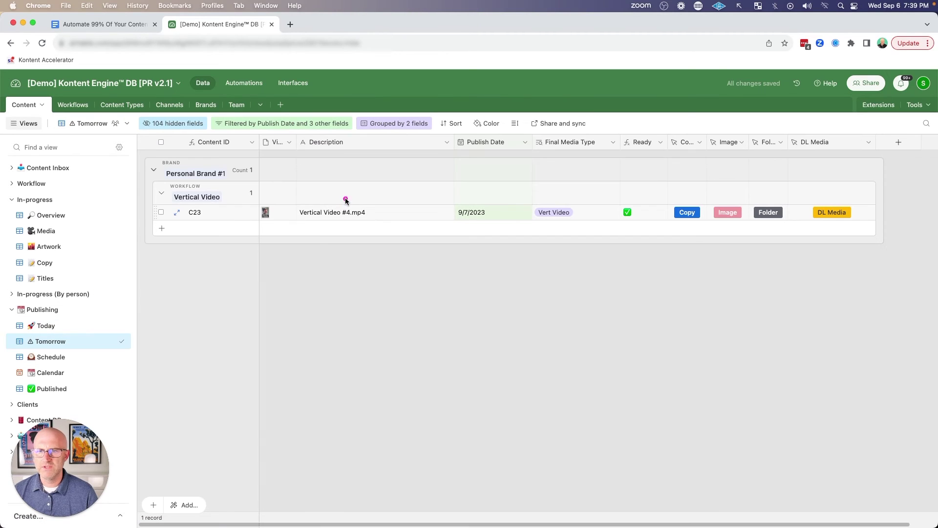
click(50, 357)
scroll(372, 353, down, 5)
scroll(364, 347, up, 5)
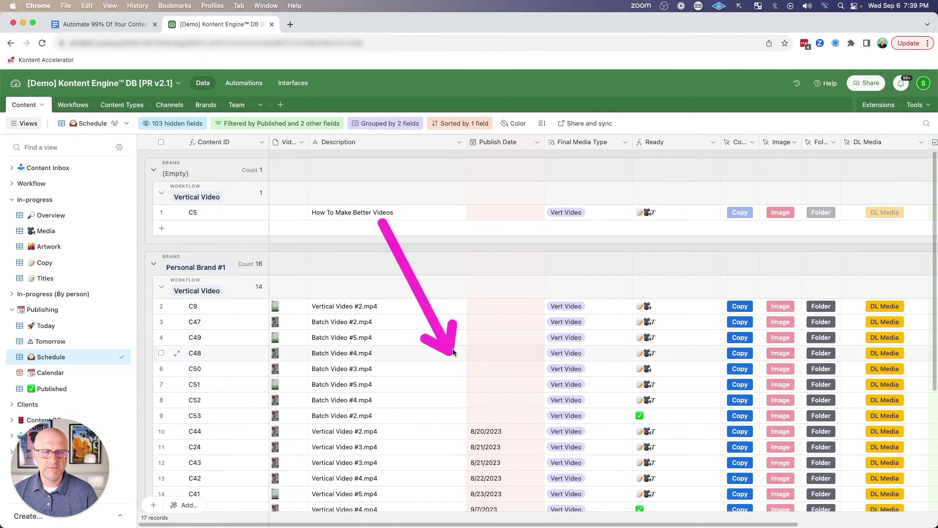
scroll(386, 338, down, 5)
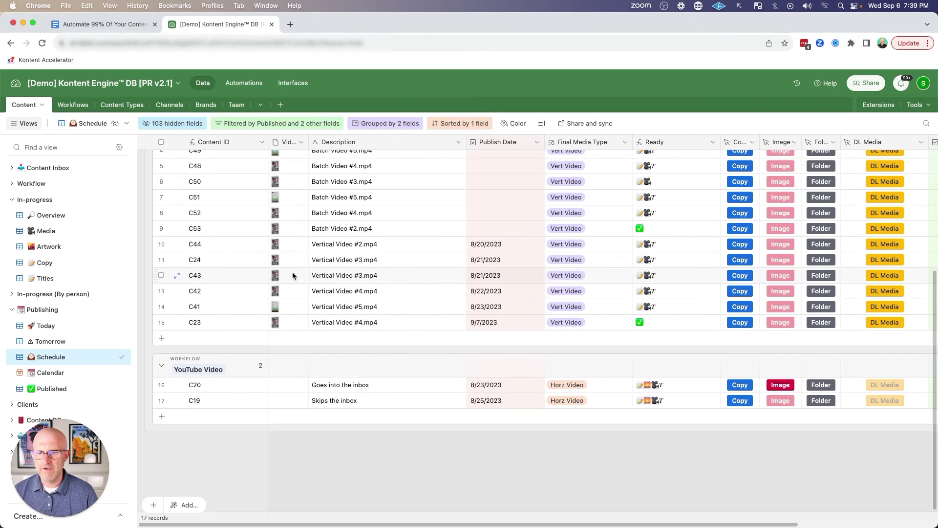
scroll(453, 286, up, 5)
click(54, 372)
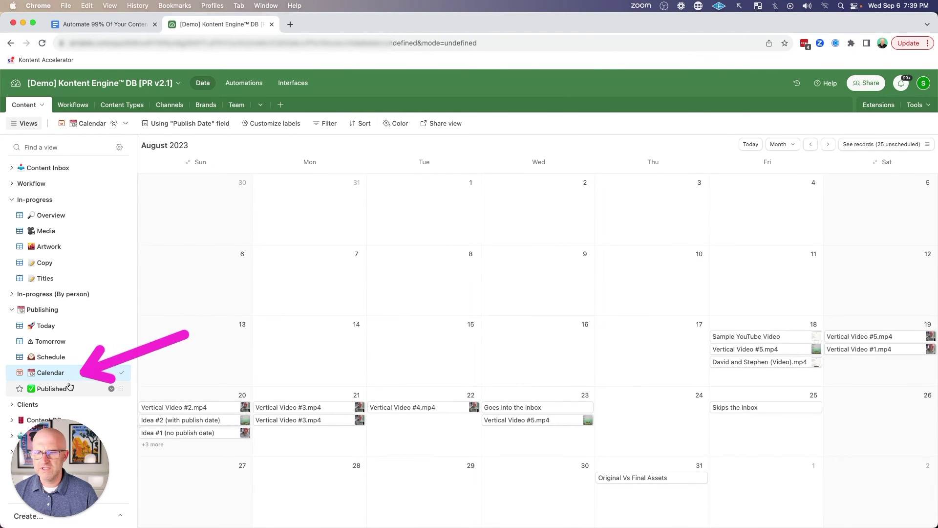
- Open the Published view, inspect its filter conditions, and return to the Today view
click(52, 388)
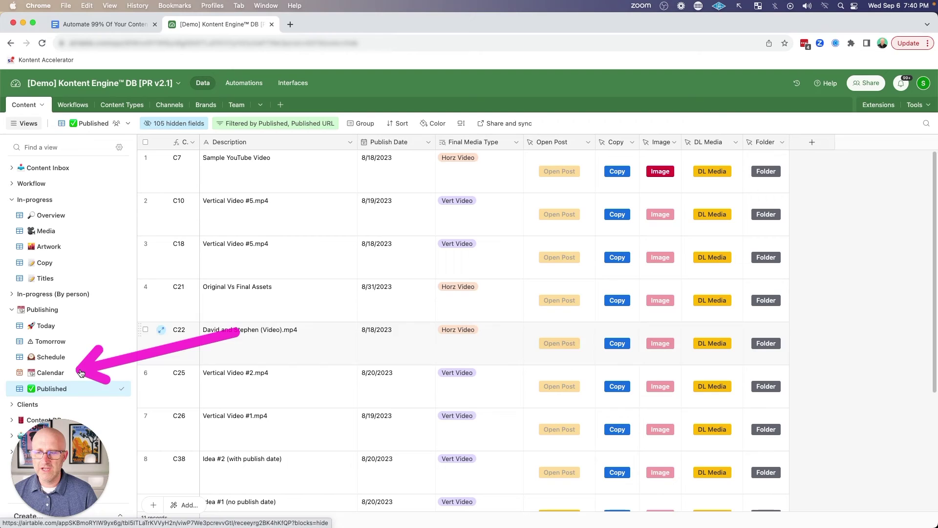
mouse_move(82, 373)
click(111, 372)
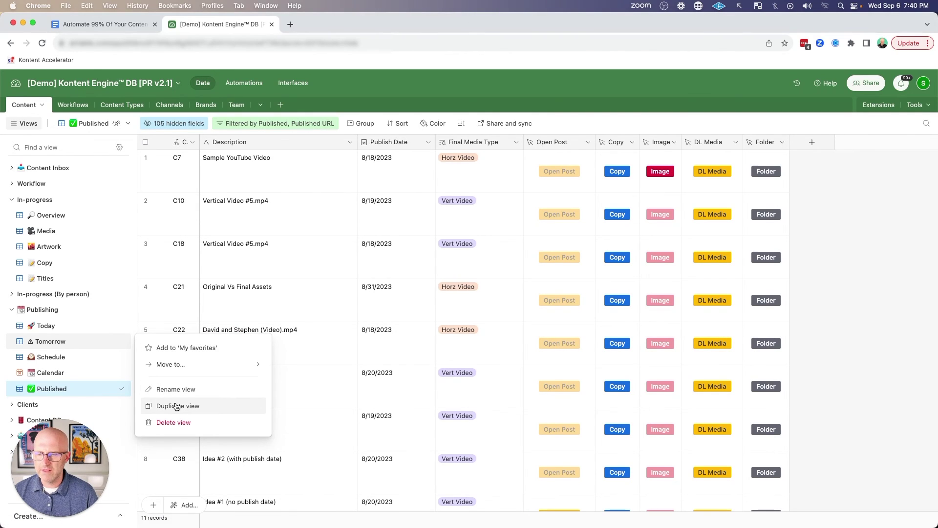
click(273, 132)
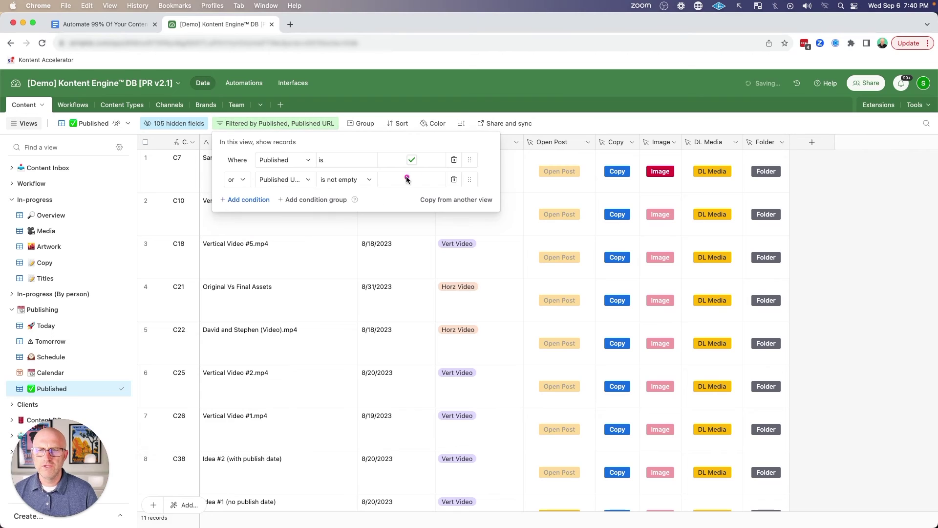
click(329, 274)
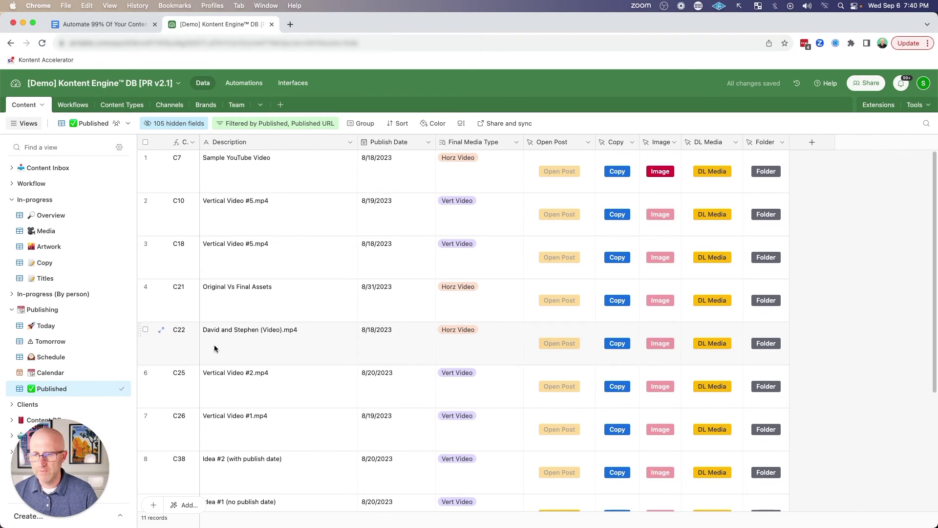
click(42, 325)
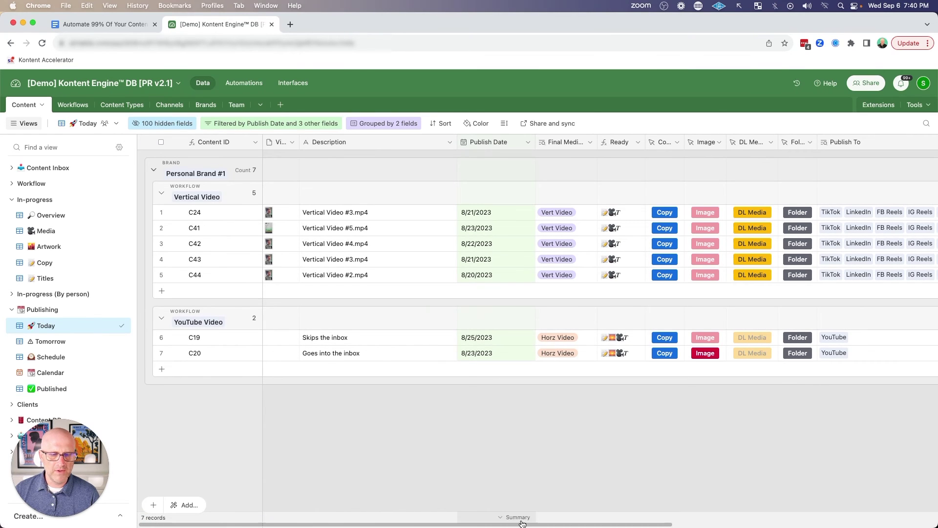
- Scroll the Today grid right to reveal the publishing columns, including the inbox descriptions
drag(522, 524, 617, 519)
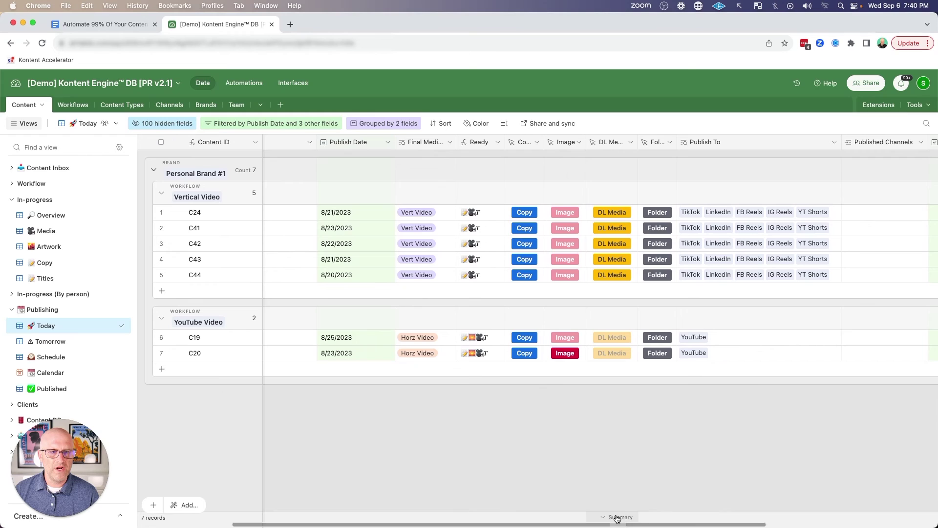
mouse_move(377, 182)
mouse_down()
mouse_move(470, 201)
mouse_move(502, 259)
mouse_move(499, 185)
mouse_move(482, 207)
mouse_up()
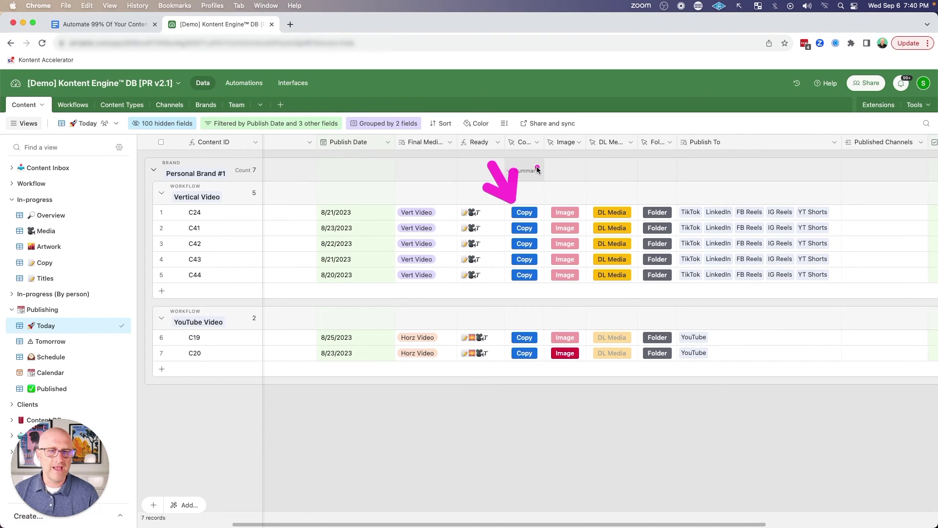
drag(543, 157, 557, 197)
drag(613, 162, 610, 195)
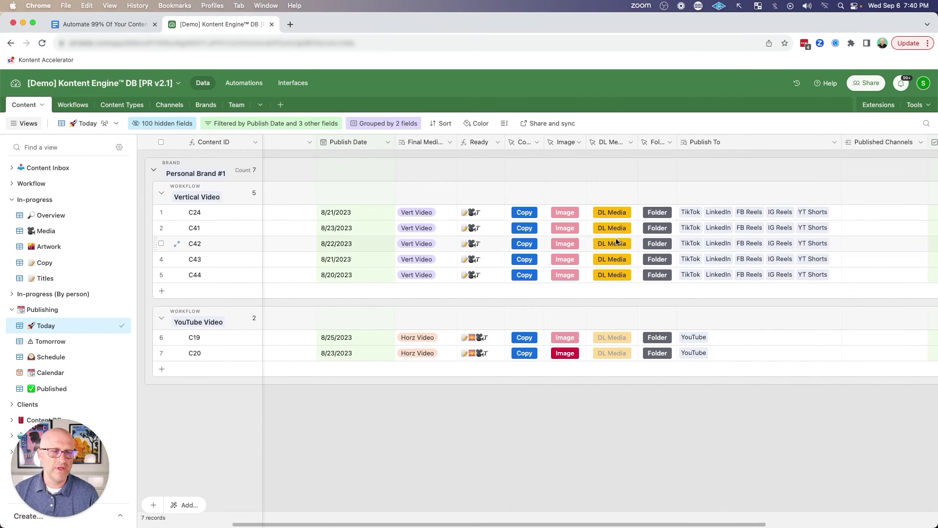
mouse_move(624, 152)
mouse_down()
mouse_move(669, 169)
mouse_move(705, 197)
mouse_move(808, 205)
mouse_up()
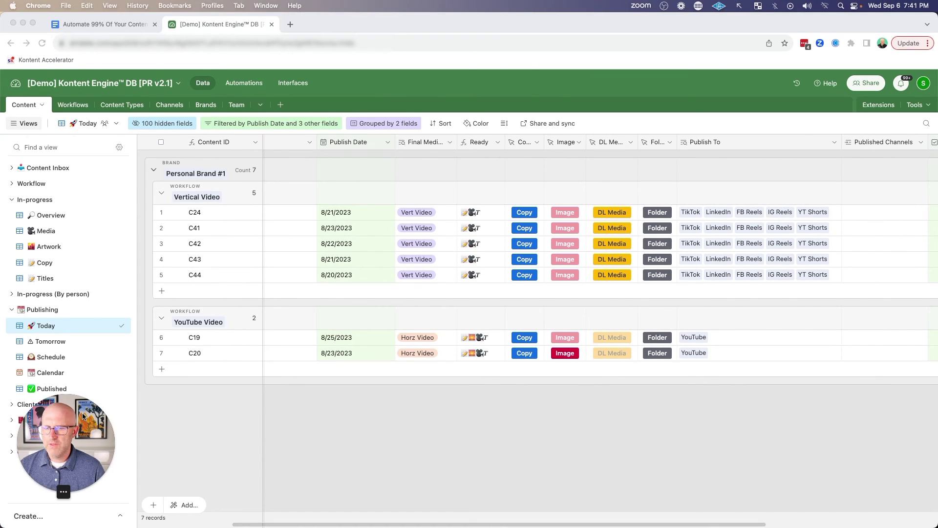
- Expand the Automation group to list Ready To Go, Auto-post and Auto-list
click(9, 440)
drag(189, 425, 97, 450)
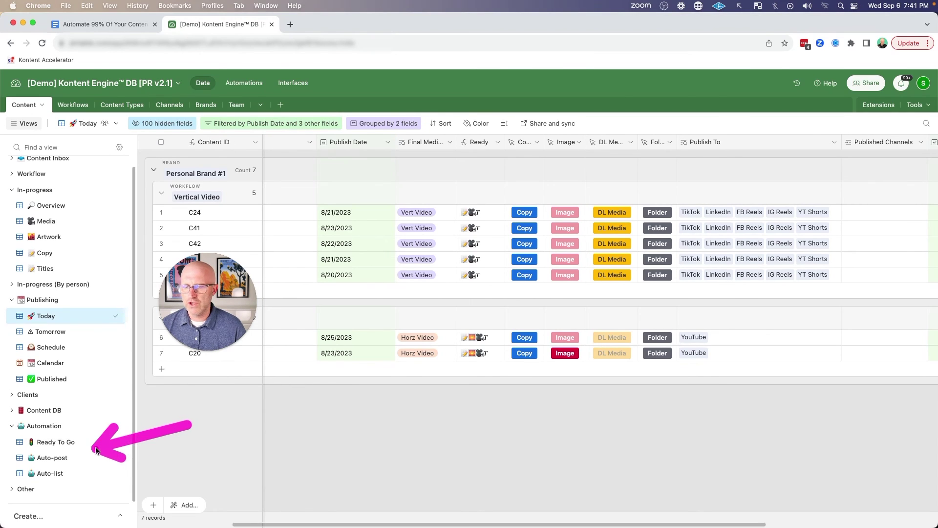
drag(190, 424, 88, 466)
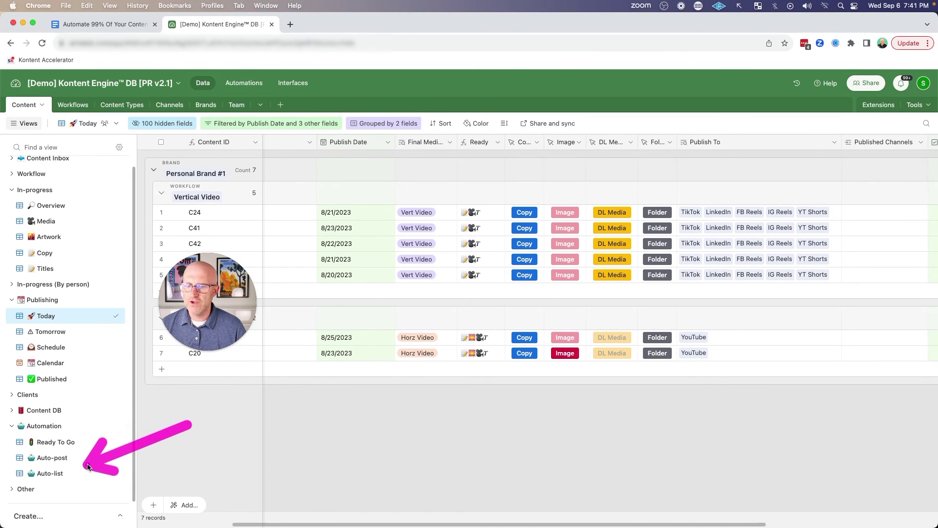
drag(190, 424, 86, 454)
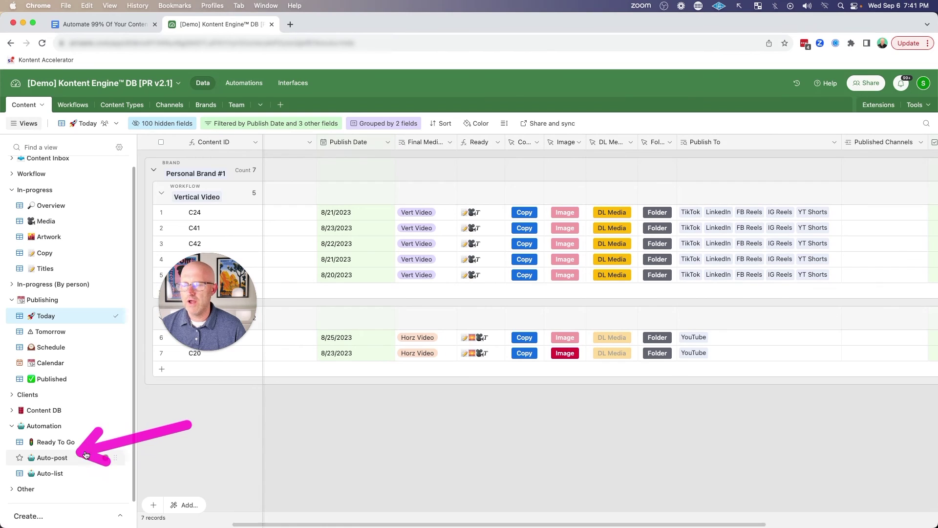
drag(209, 327, 73, 466)
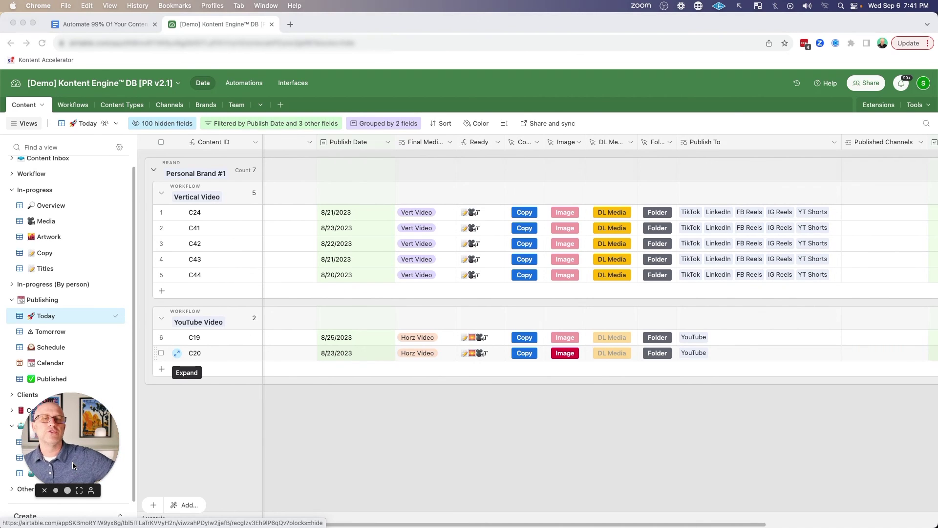
click(238, 197)
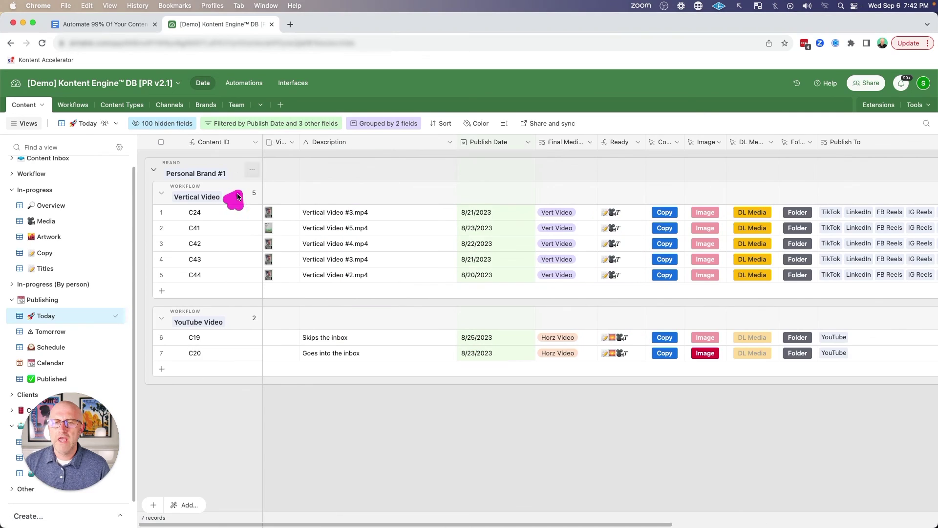
click(293, 83)
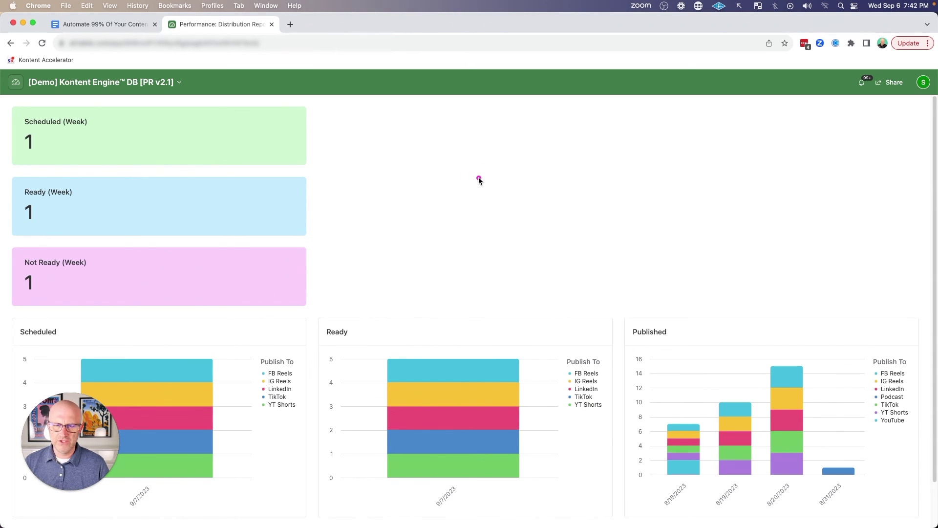
mouse_move(481, 178)
mouse_down()
mouse_move(280, 149)
mouse_move(197, 210)
mouse_up()
drag(429, 264, 274, 273)
drag(367, 380, 300, 397)
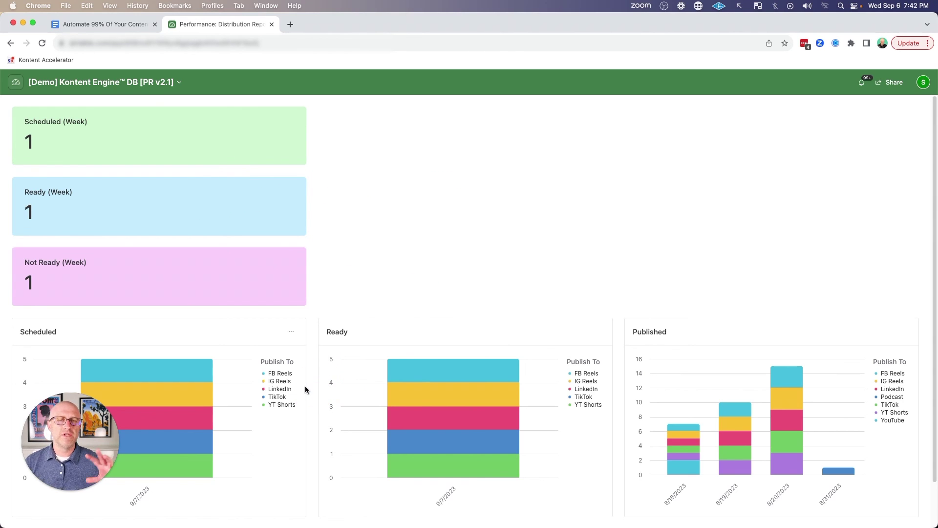